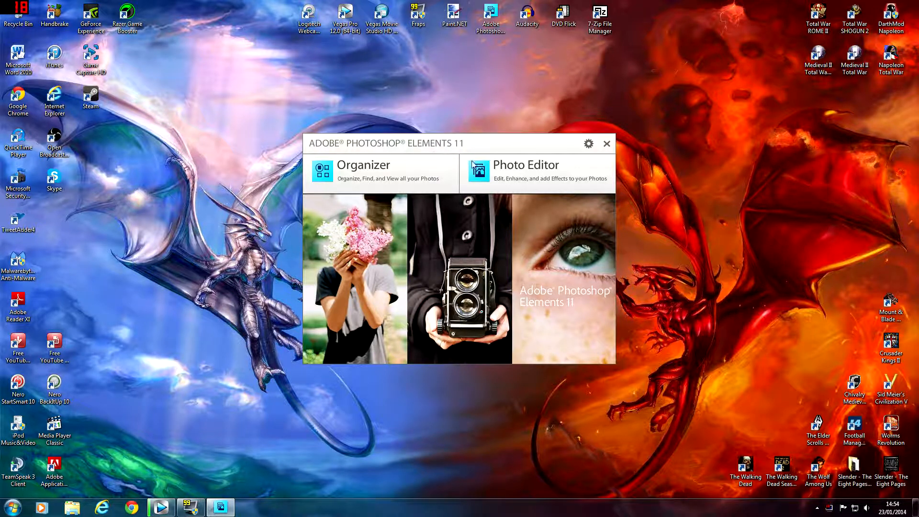
Start the Photo Editor and create a blank 1280 x 720 pixel RGB file with a white background
left_click(483, 174)
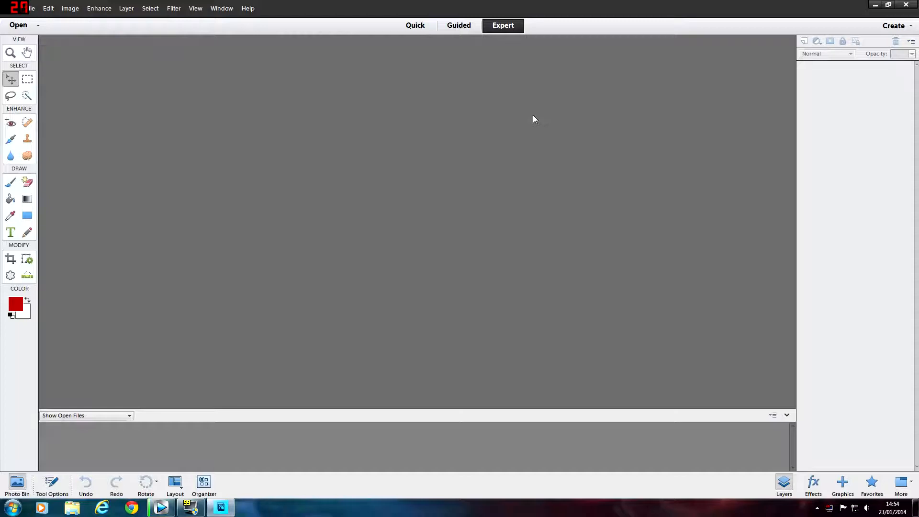
left_click(31, 8)
mouse_move(83, 19)
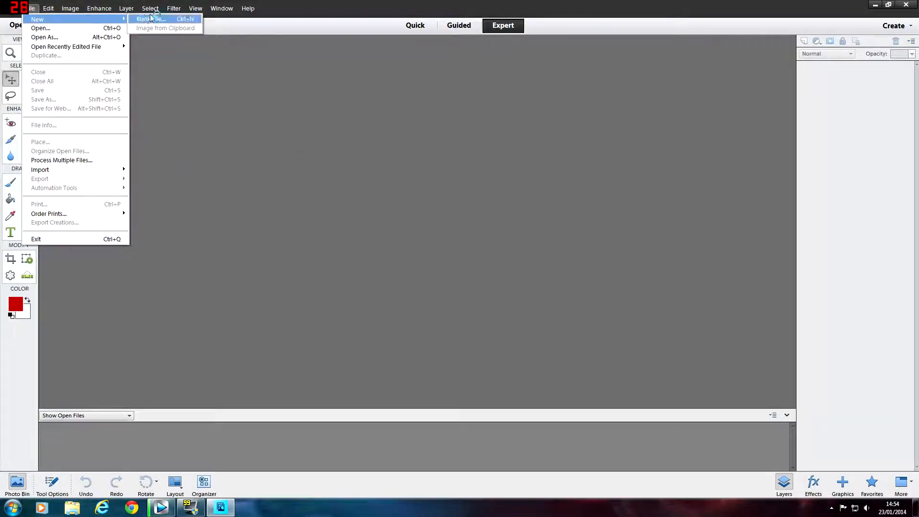
left_click(150, 18)
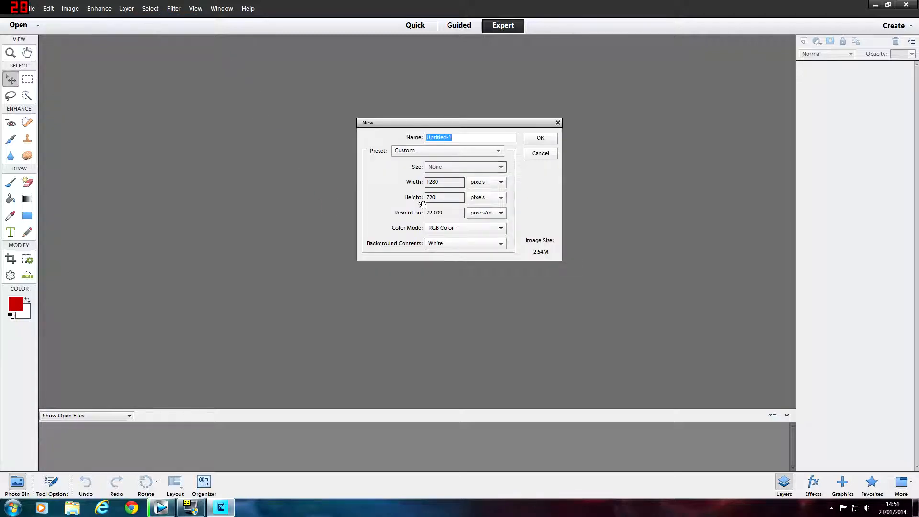
left_click(540, 138)
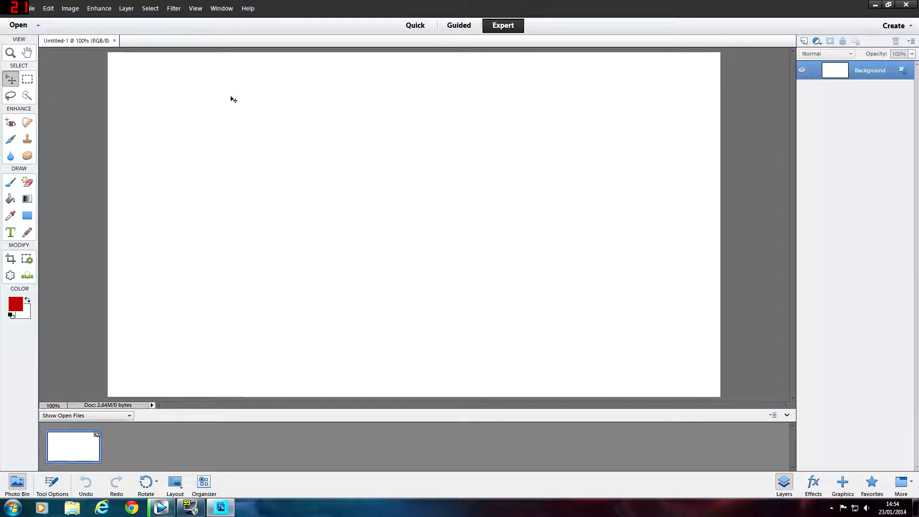
Open total-war-rome-2-screenshot-031.jpg from Pictures > Youtube Thumbnails > R2TW > Backgrounds Rome 2 TW
left_click(29, 8)
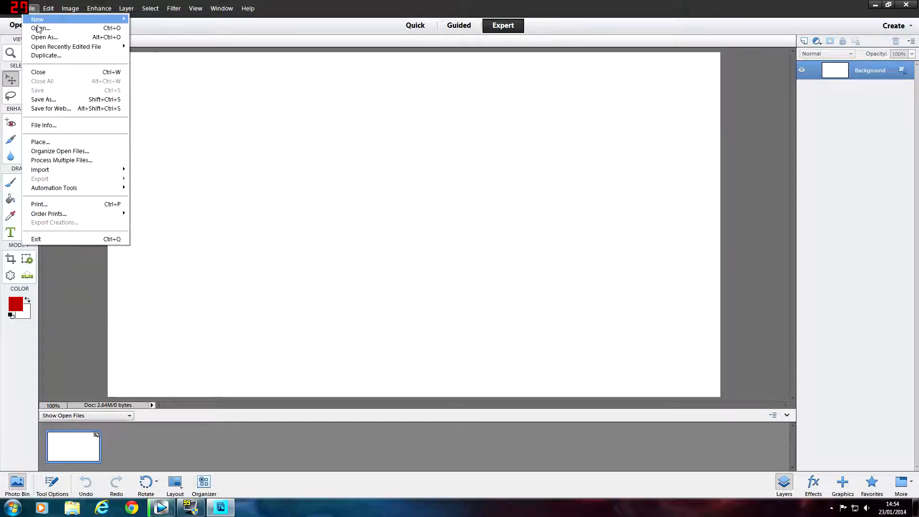
left_click(38, 29)
left_click(402, 172)
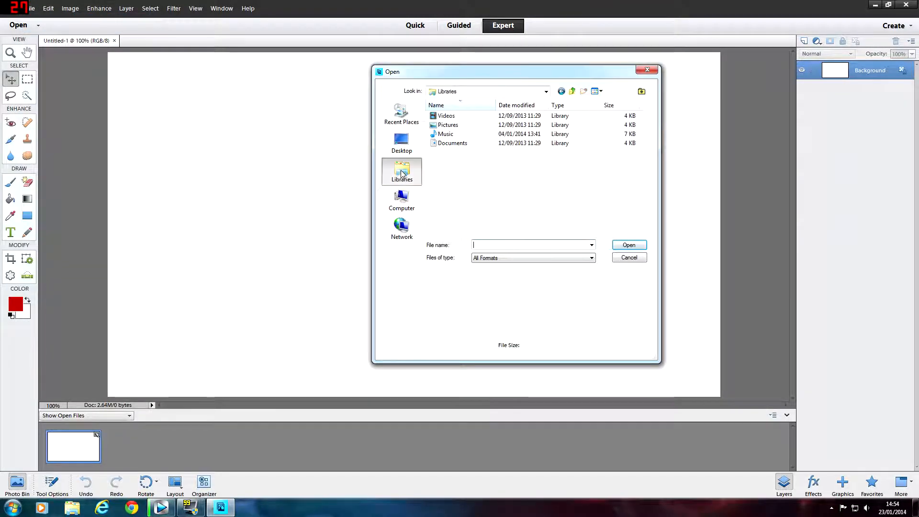
double_click(447, 125)
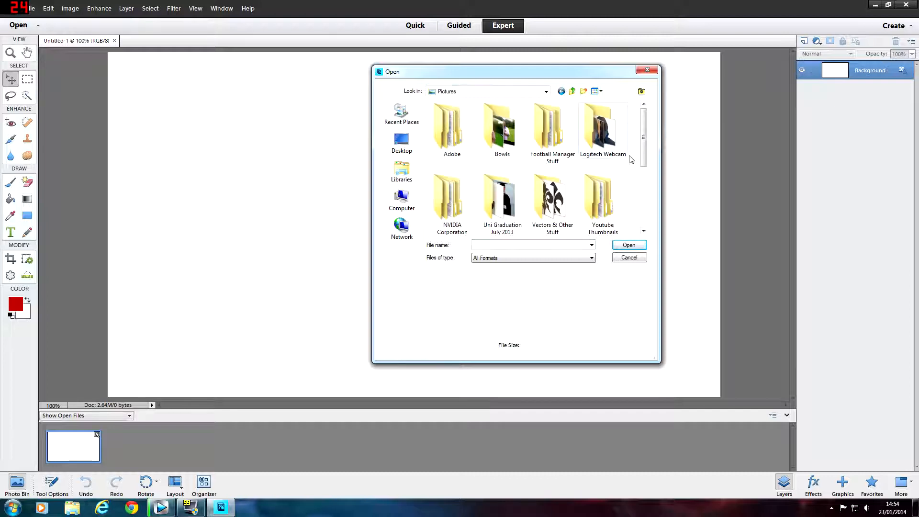
double_click(605, 191)
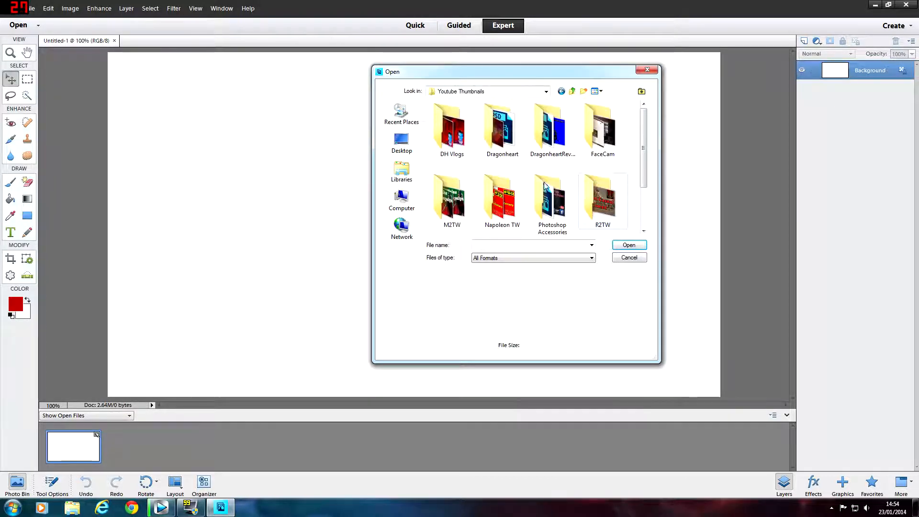
left_click_drag(644, 147, 646, 199)
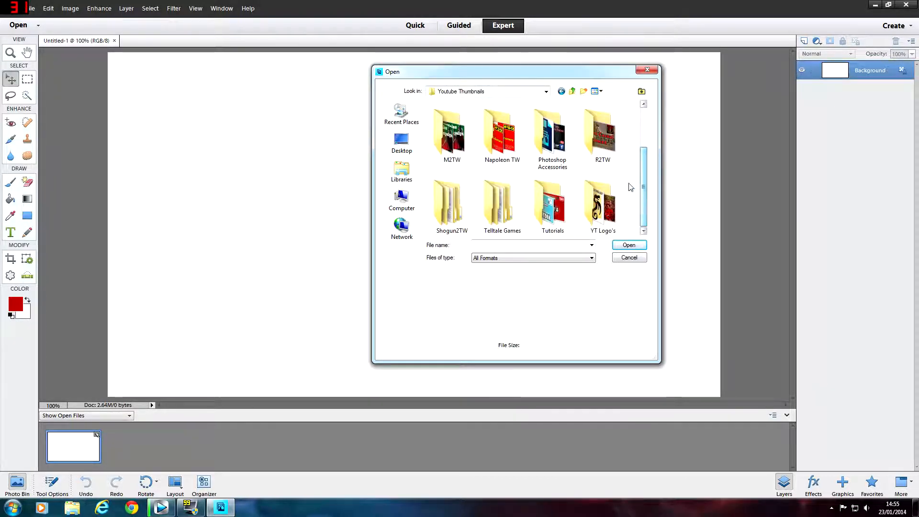
double_click(609, 139)
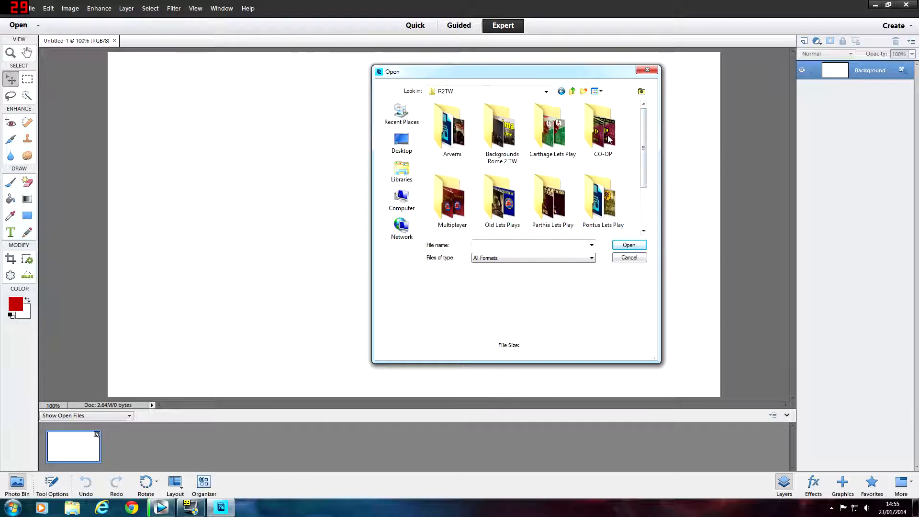
double_click(500, 127)
left_click_drag(643, 113, 601, 220)
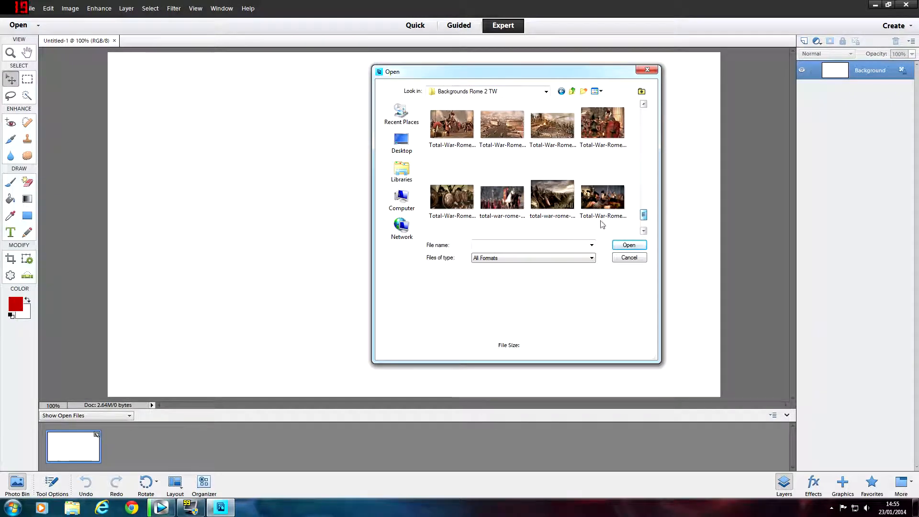
double_click(521, 202)
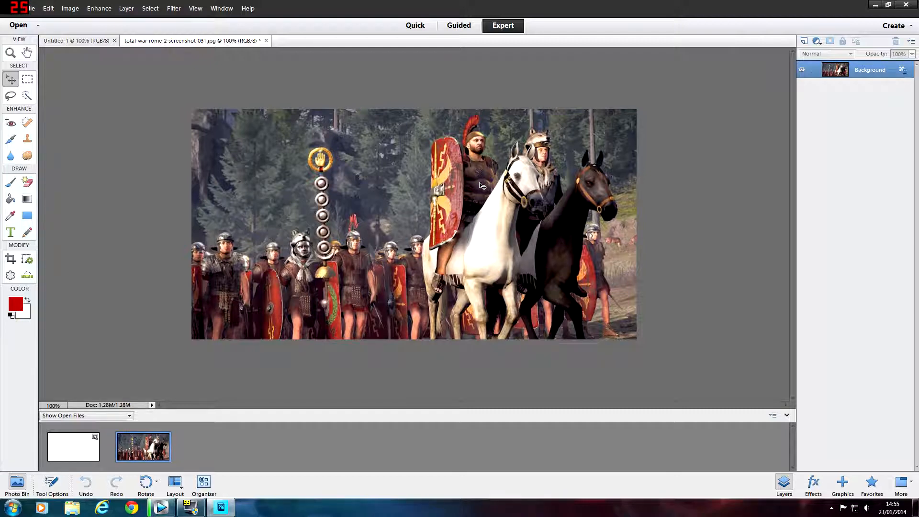
Select the whole Roman soldiers picture with the Rectangular Marquee and move it into the Untitled-1 document
left_click(27, 80)
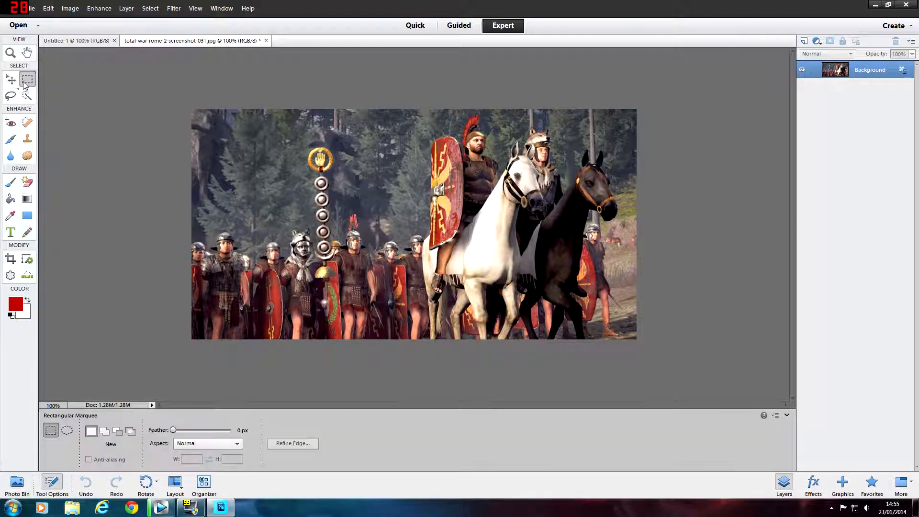
left_click_drag(182, 104, 669, 359)
left_click(11, 79)
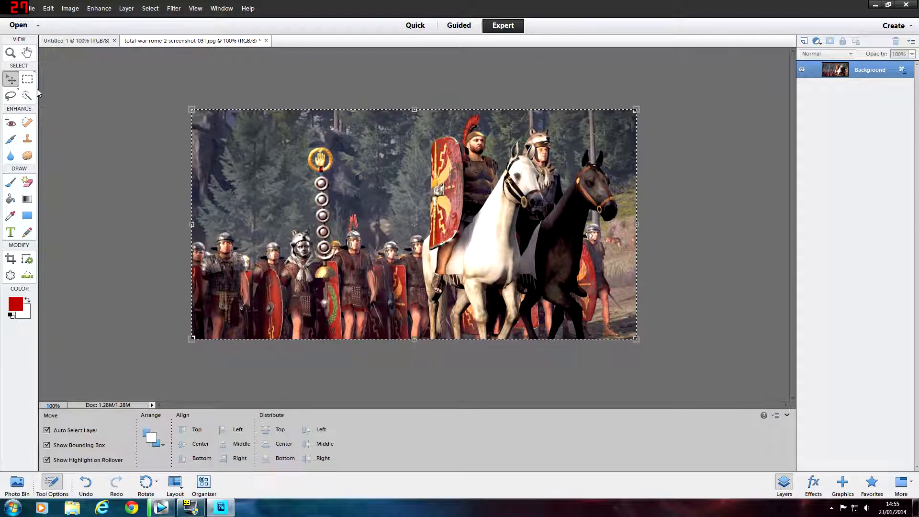
left_click_drag(372, 202, 328, 178)
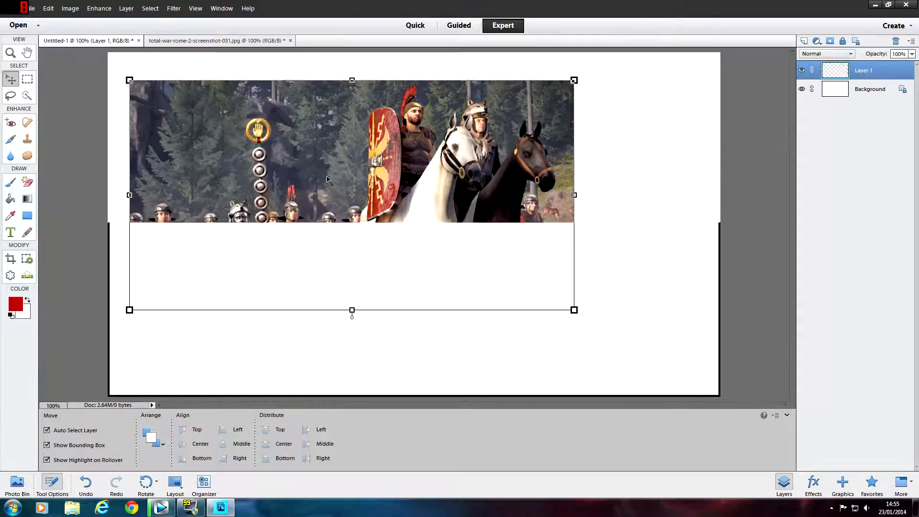
Align the picture with the canvas's upper-left corner and scale it to 137.56% width and 149.69% height to fill the canvas
left_click_drag(221, 181, 200, 160)
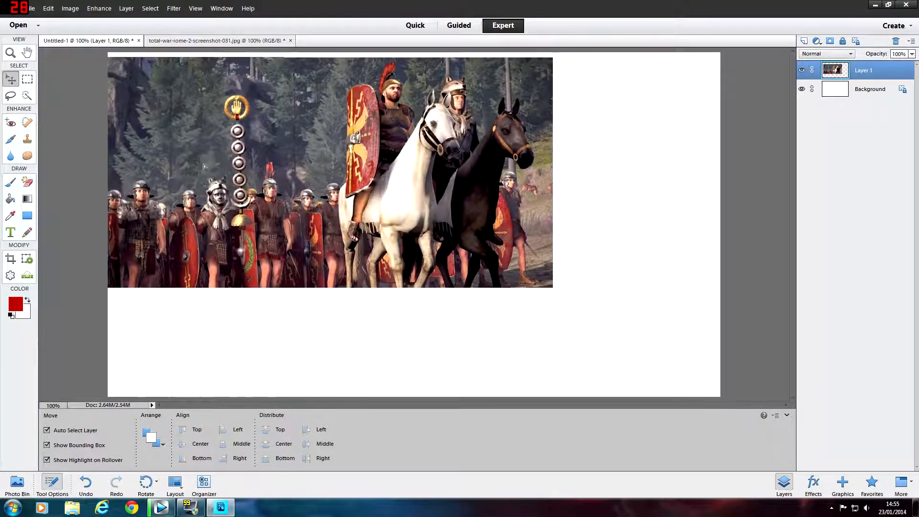
left_click_drag(552, 281, 684, 386)
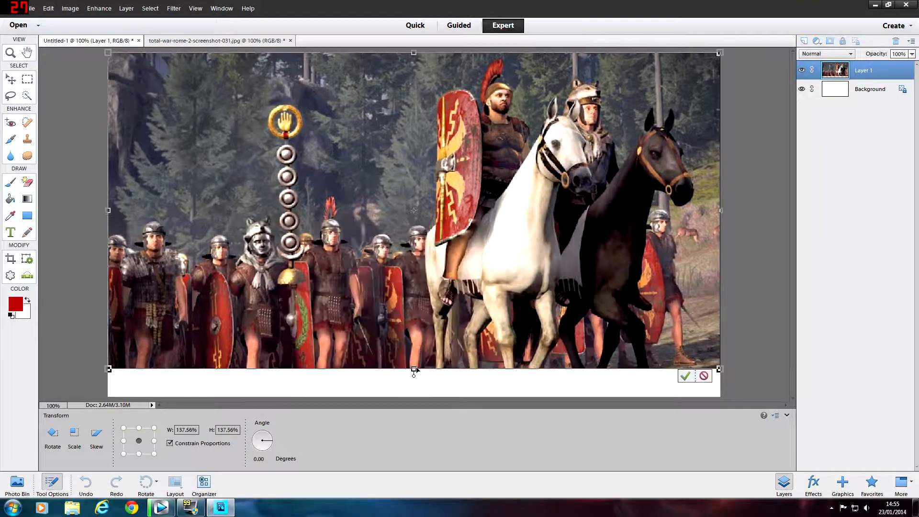
left_click_drag(414, 370, 415, 395)
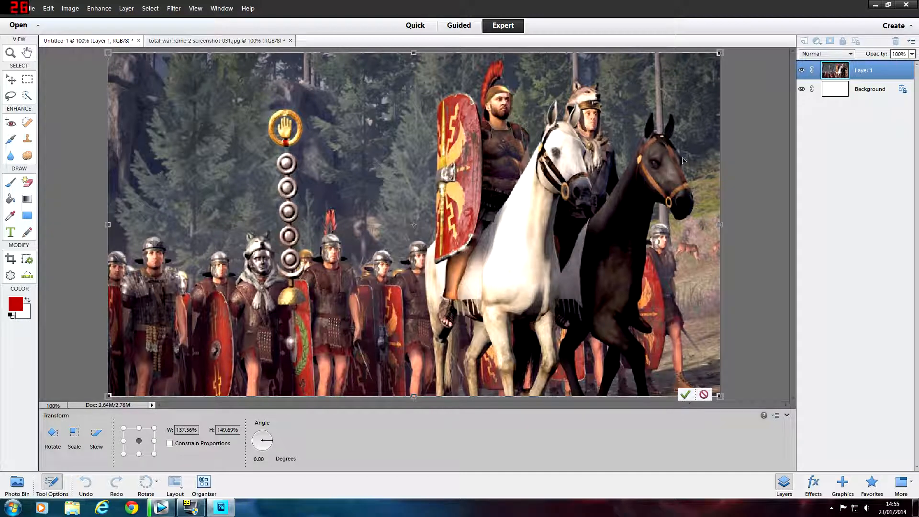
left_click(685, 395)
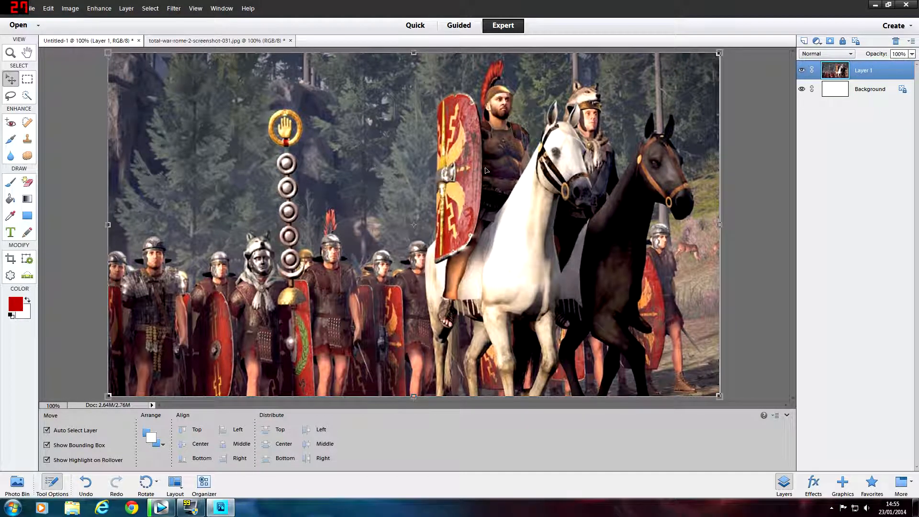
Stretch the picture slightly past all four canvas edges, to 102.27% width and 102.64% height, and apply the transform
left_click(414, 52)
left_click_drag(414, 51, 418, 52)
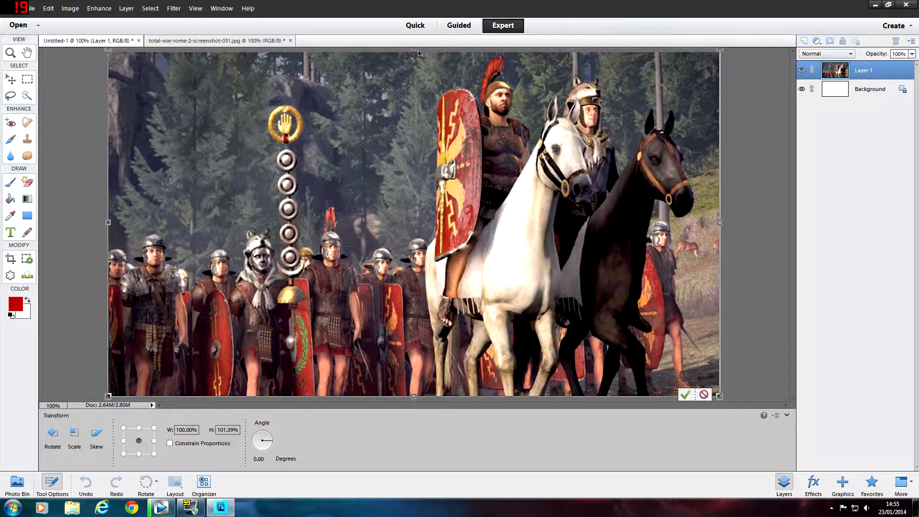
left_click_drag(719, 222, 727, 222)
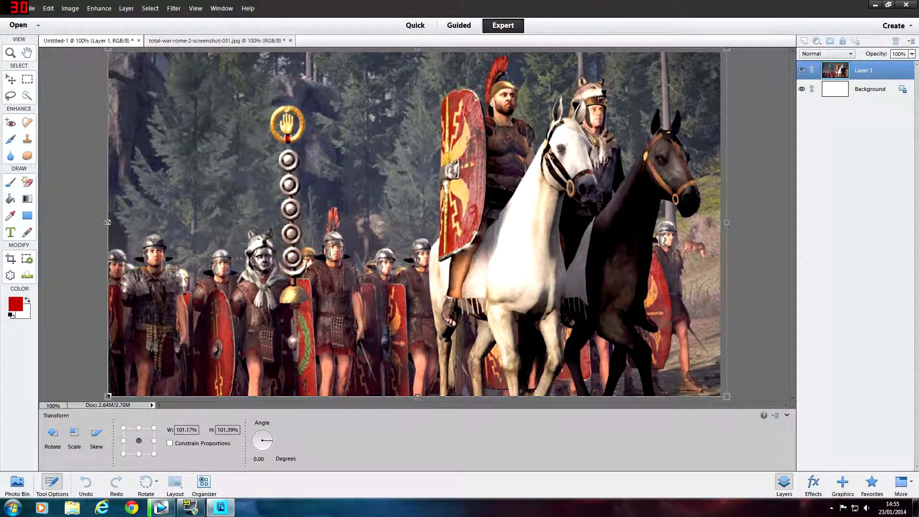
left_click_drag(108, 222, 101, 222)
left_click_drag(412, 396, 414, 399)
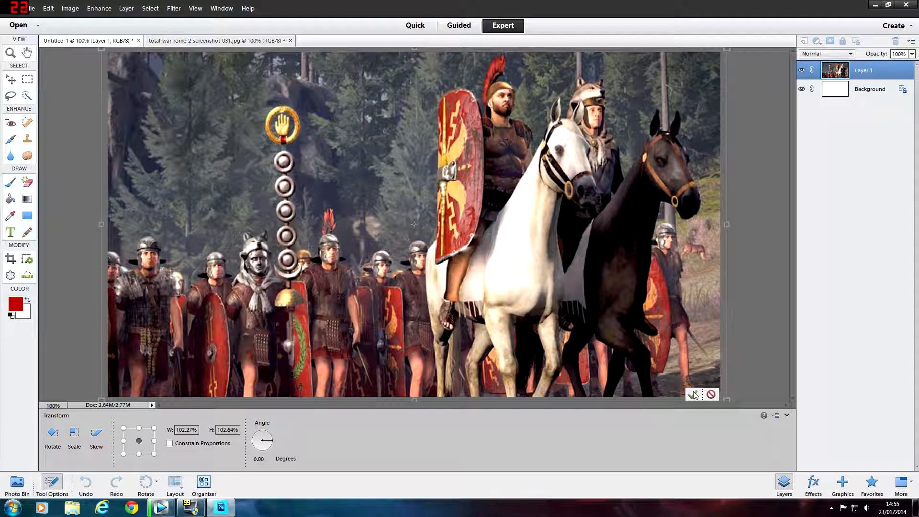
left_click(692, 394)
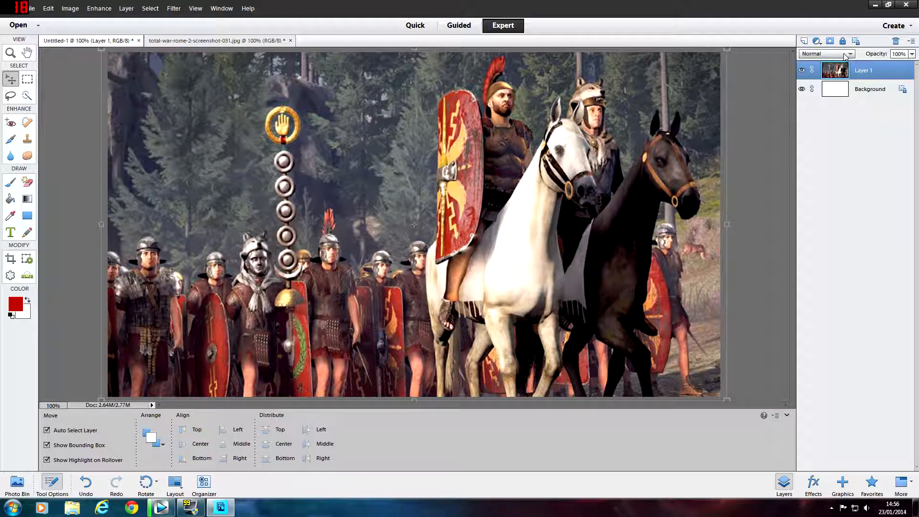
Add a dark red Solid Color fill layer above the soldiers picture
left_click(844, 55)
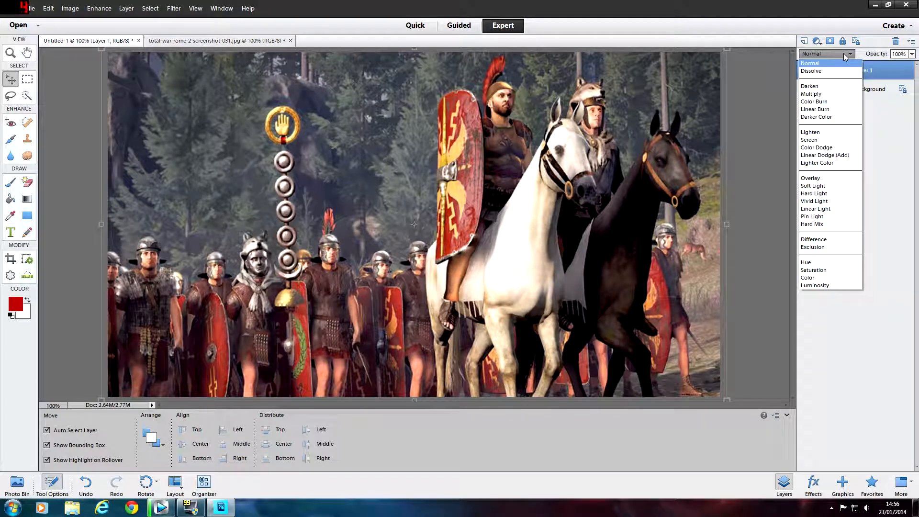
left_click(843, 53)
left_click(819, 42)
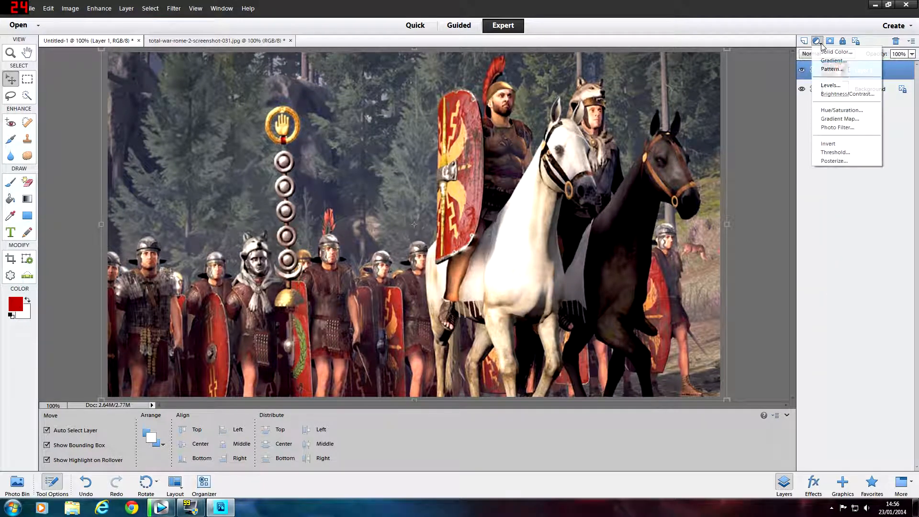
left_click(837, 52)
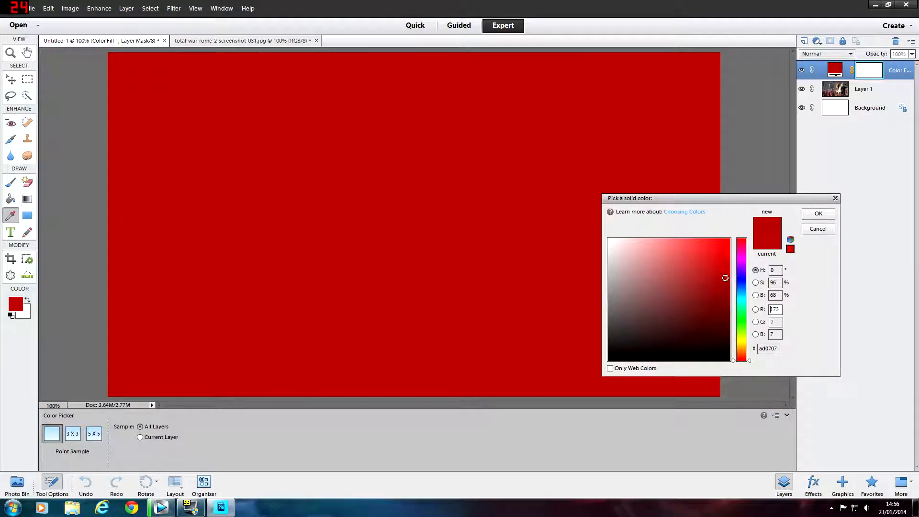
left_click(818, 213)
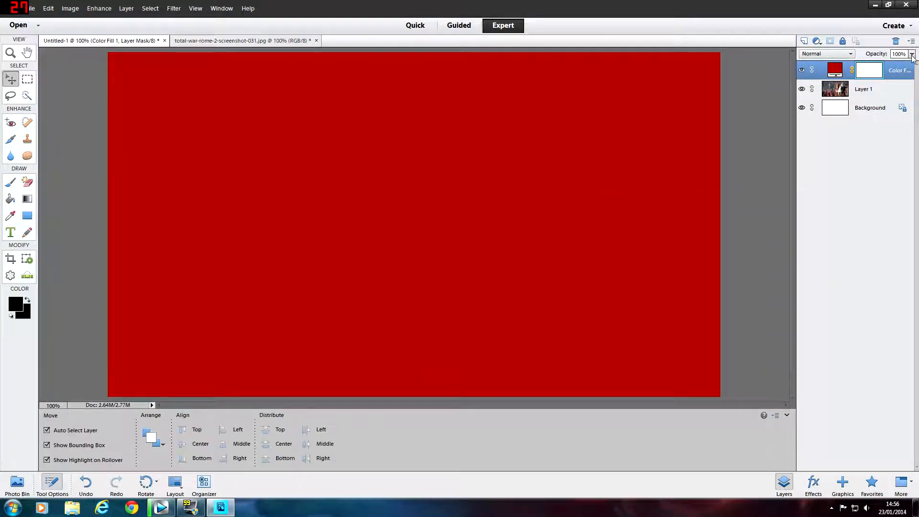
Lower the red fill layer's opacity to 40%
left_click(911, 53)
left_click_drag(908, 64, 880, 71)
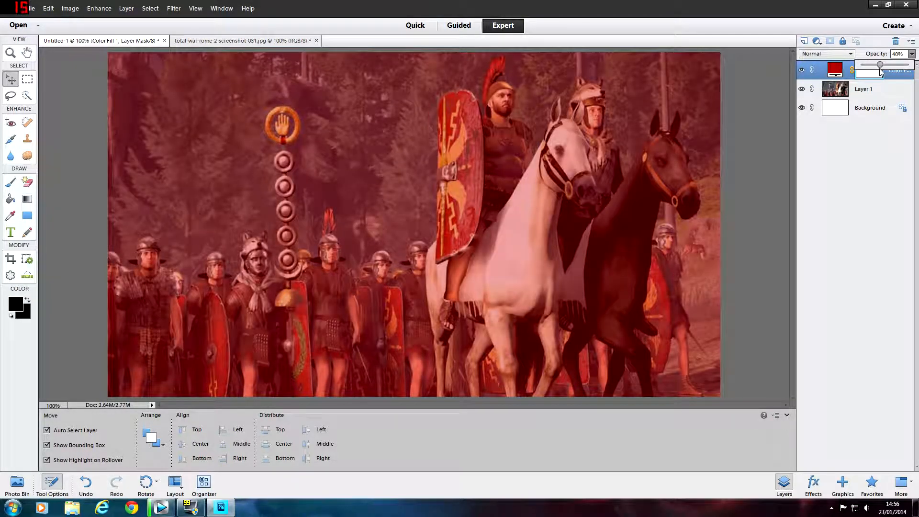
left_click(838, 154)
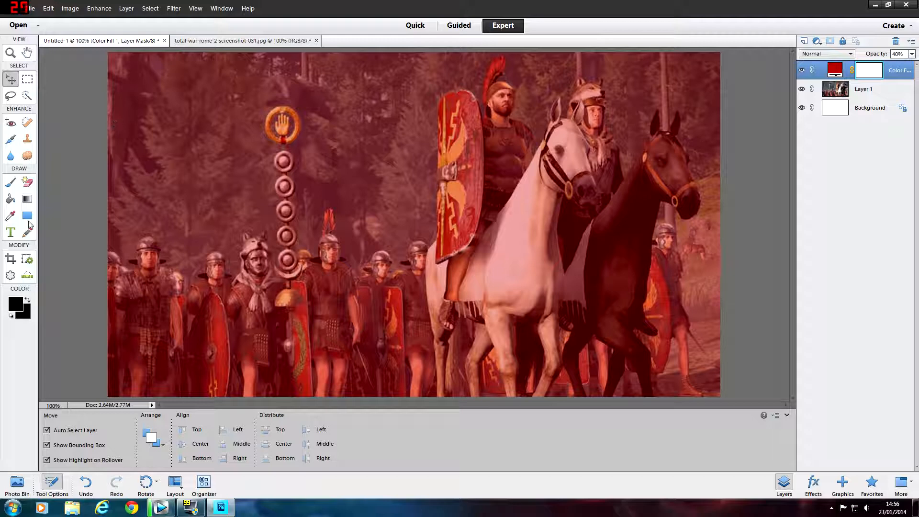
Add a new empty layer above the red fill with Normal mode and 100% opacity
left_click(127, 9)
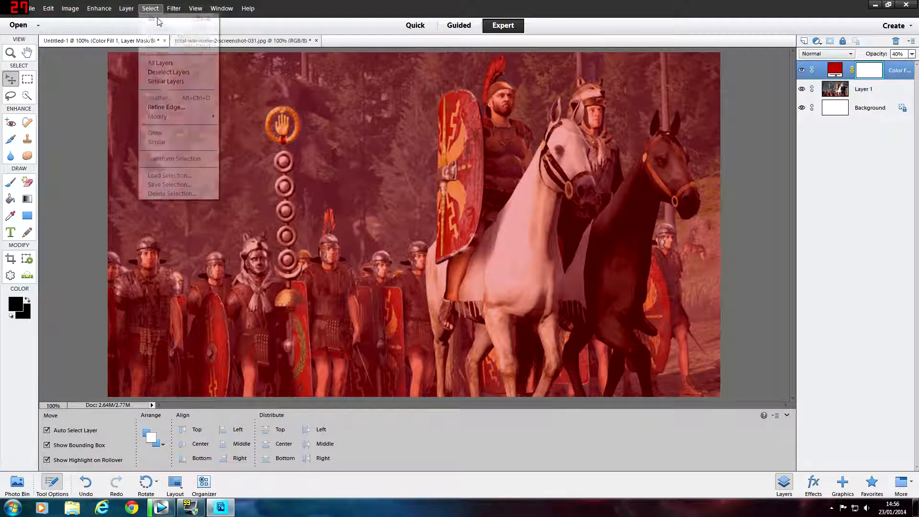
mouse_move(177, 19)
left_click(224, 20)
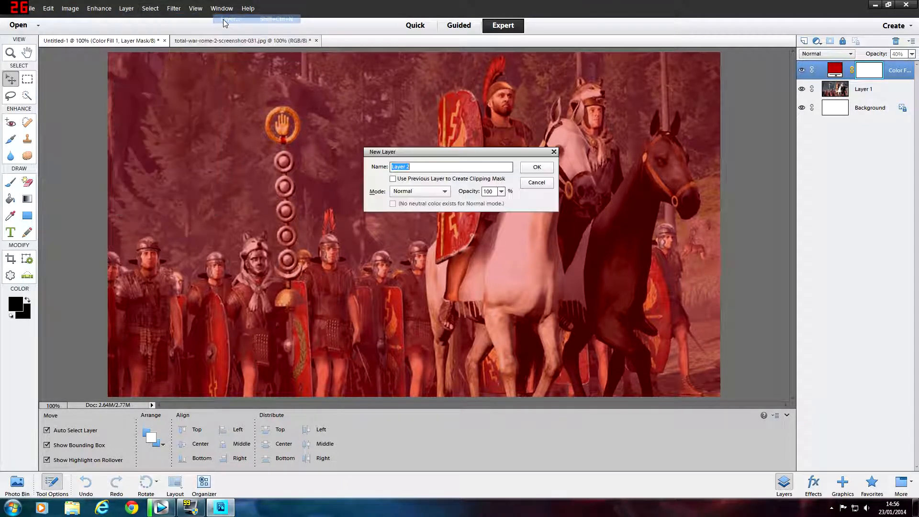
left_click(529, 168)
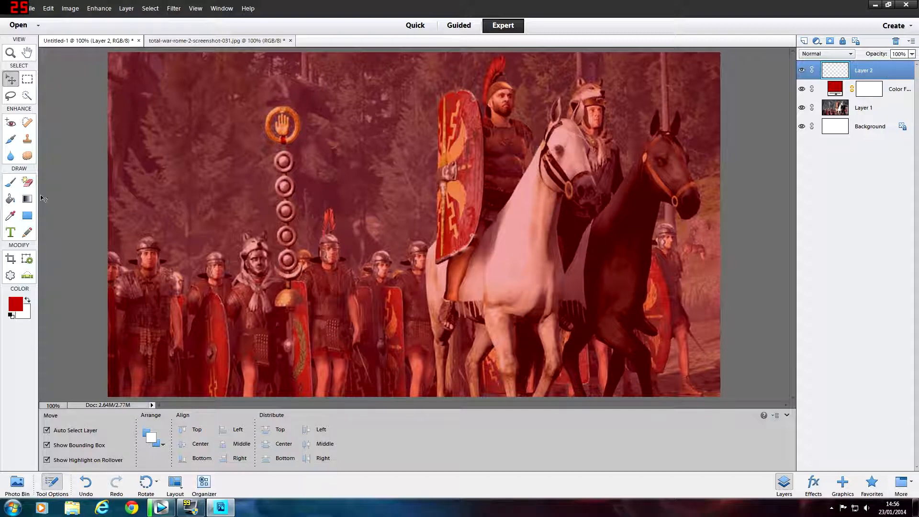
Draw a black rectangle as a horizontal band across the middle of the canvas, extending past both side edges
left_click(30, 218)
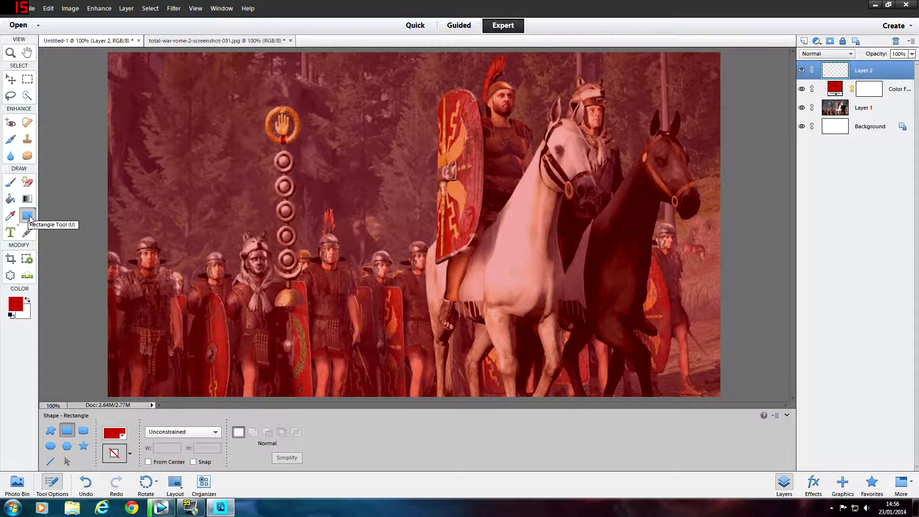
left_click(122, 434)
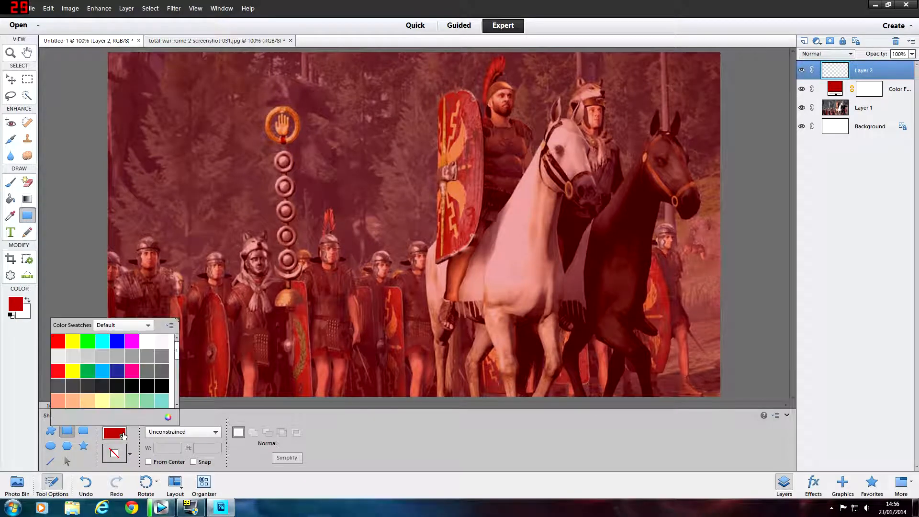
left_click(134, 384)
left_click(82, 199)
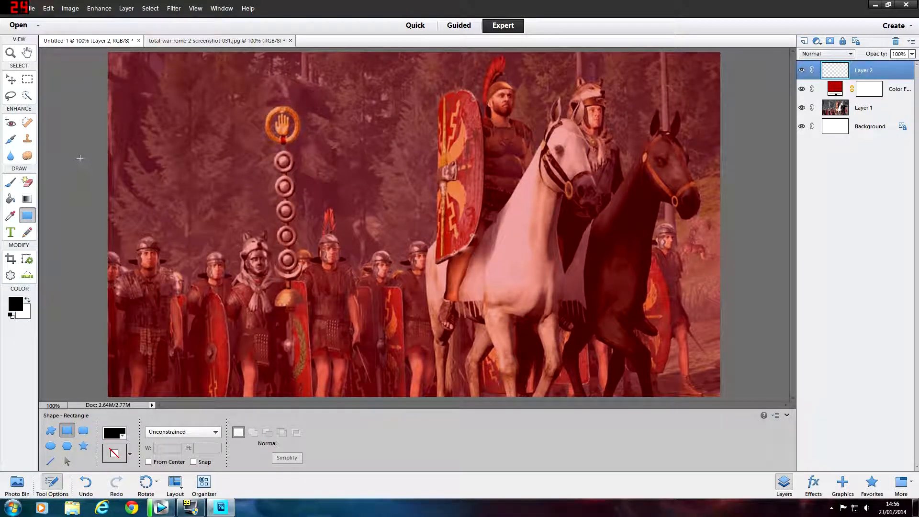
left_click_drag(80, 160, 780, 271)
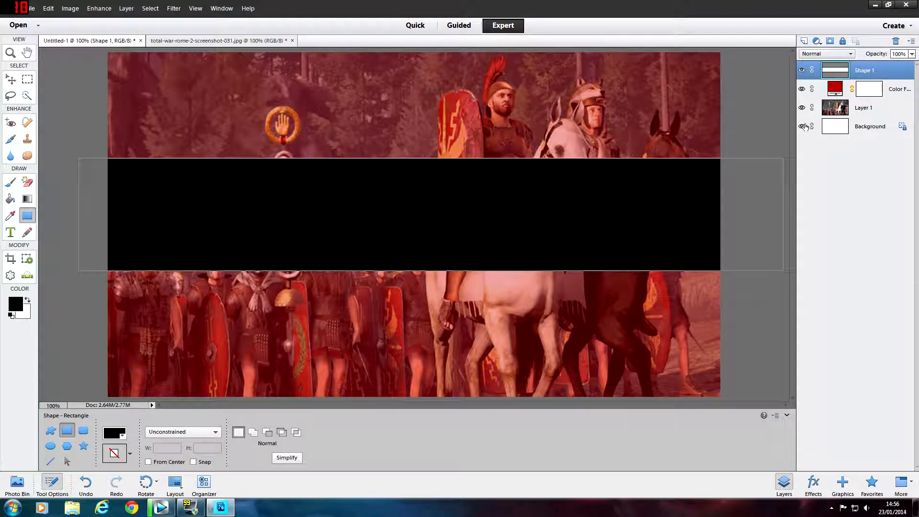
Lower the black band's opacity to 60% and deselect the shape
left_click(911, 54)
left_click_drag(908, 64, 890, 68)
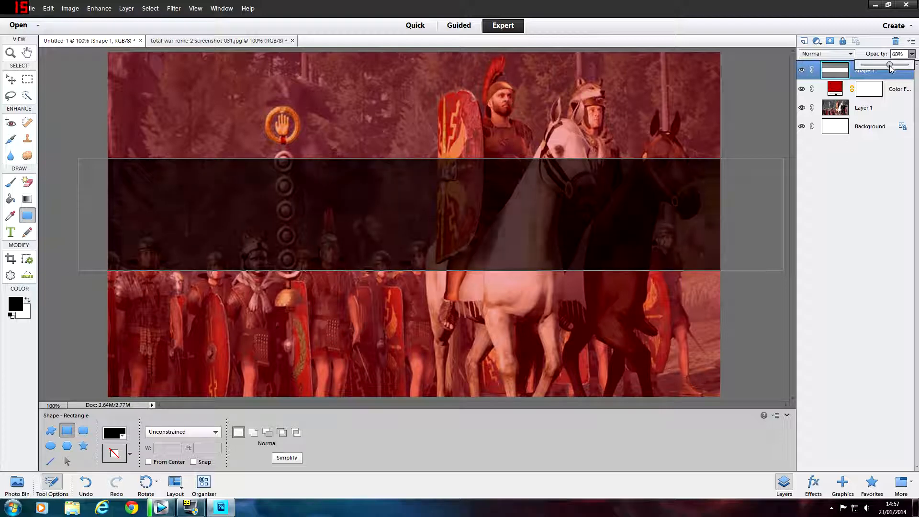
left_click(89, 131)
left_click(10, 80)
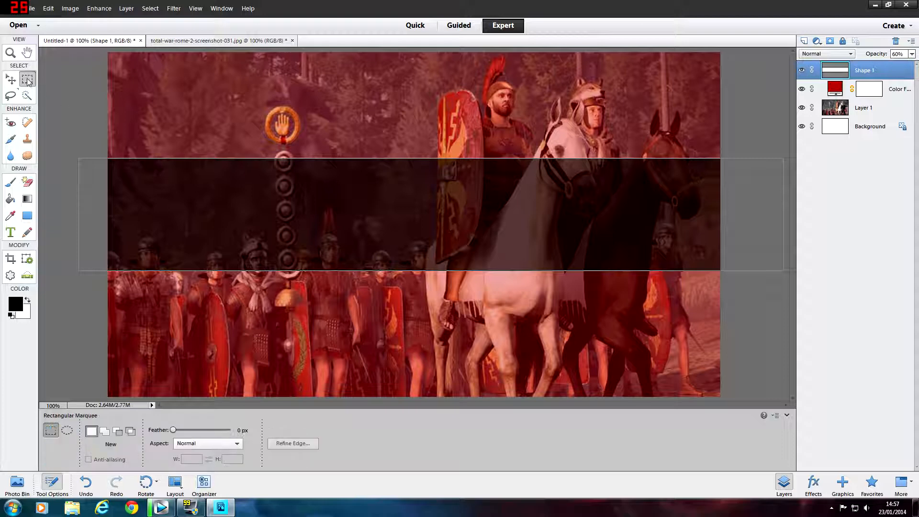
left_click(70, 90)
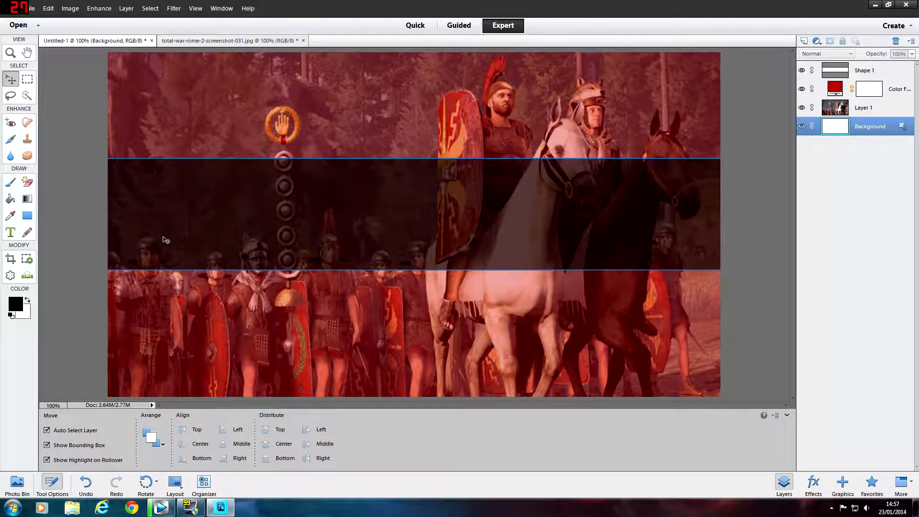
Open the Rome.png emblem from the Rome 2 Logos folder inside R2TW
left_click(30, 8)
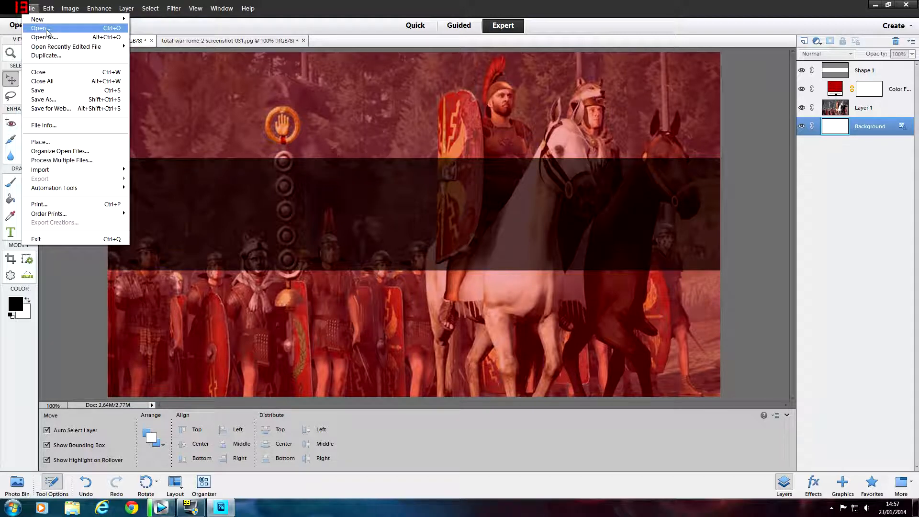
left_click(47, 32)
left_click(545, 91)
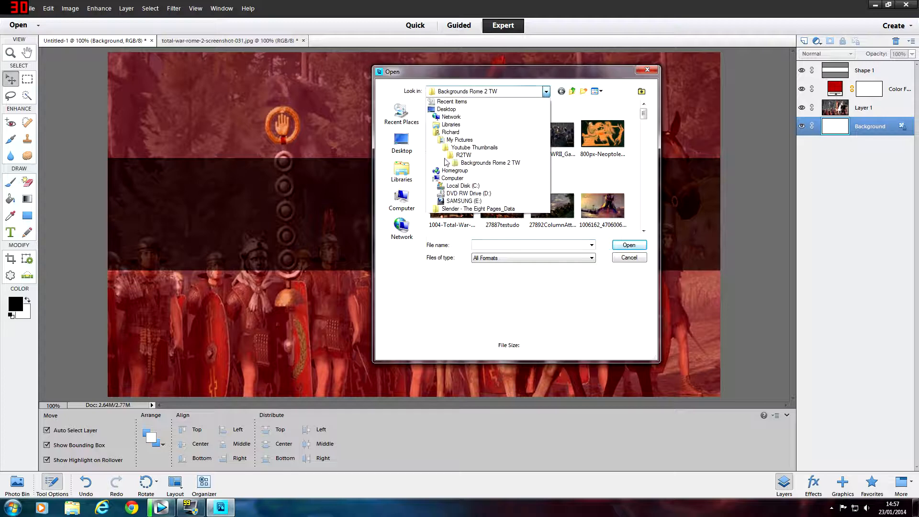
left_click(463, 155)
scroll(643, 178, "down", 1)
scroll(643, 178, "down", 2)
double_click(450, 201)
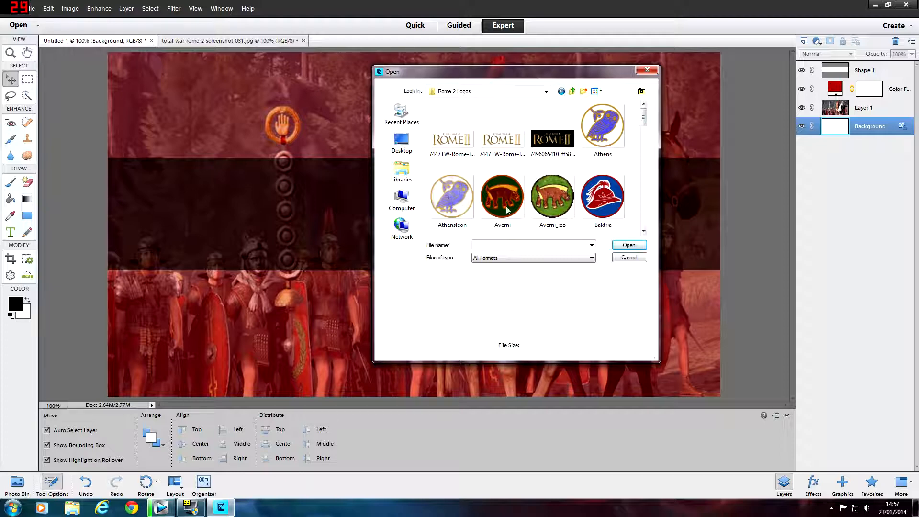
scroll(550, 168, "down", 10)
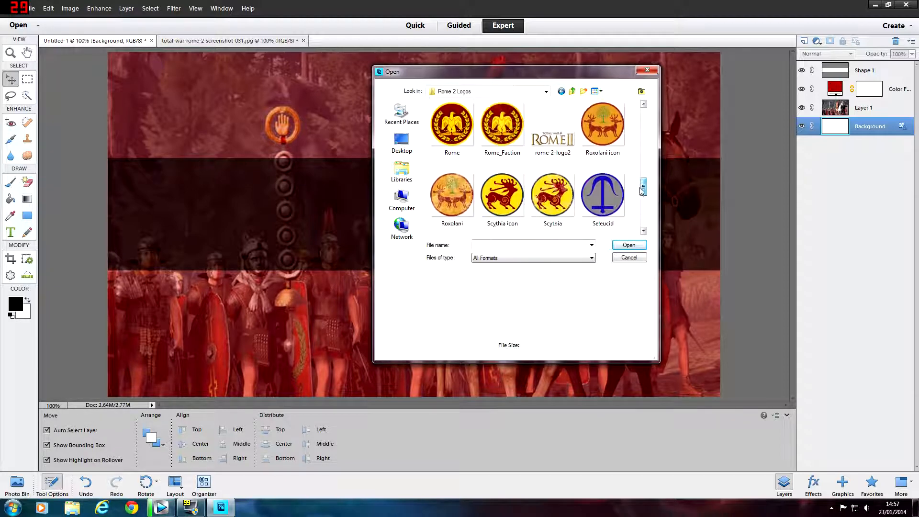
double_click(459, 160)
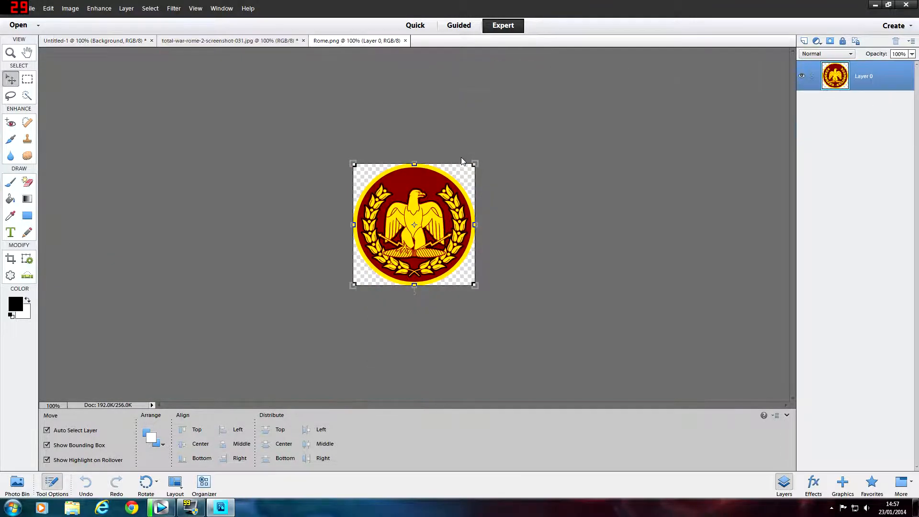
Copy the Rome emblem into the Untitled-1 thumbnail, raise its layer above the black band, and place it vertically centred over the band's right part
left_click_drag(440, 208, 205, 151)
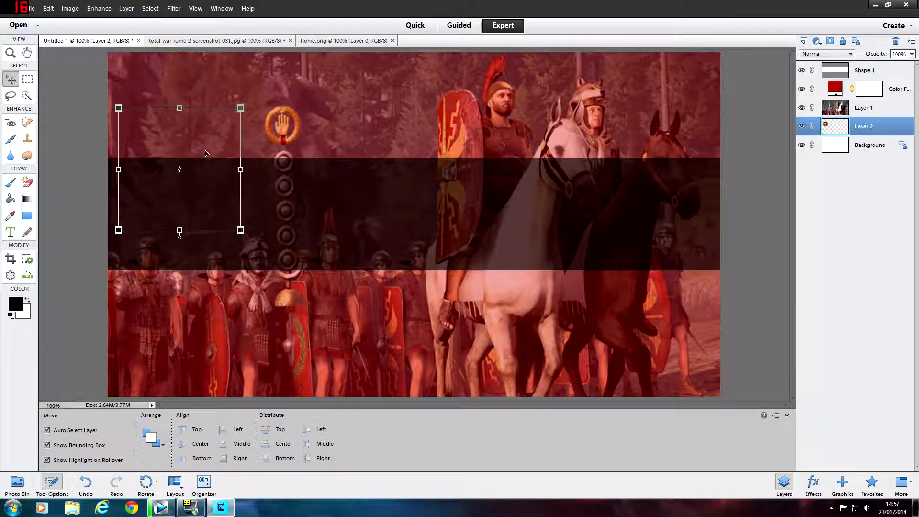
left_click_drag(842, 126, 837, 66)
left_click_drag(209, 195, 639, 241)
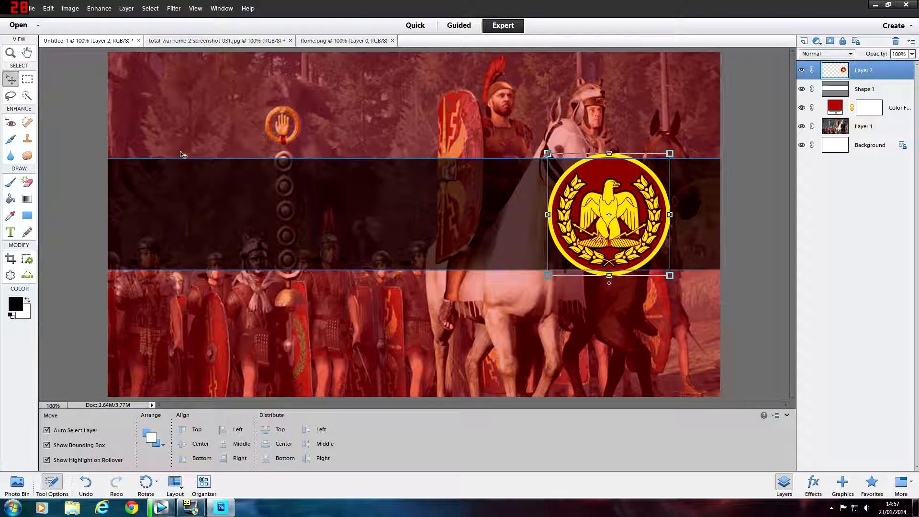
left_click(767, 186)
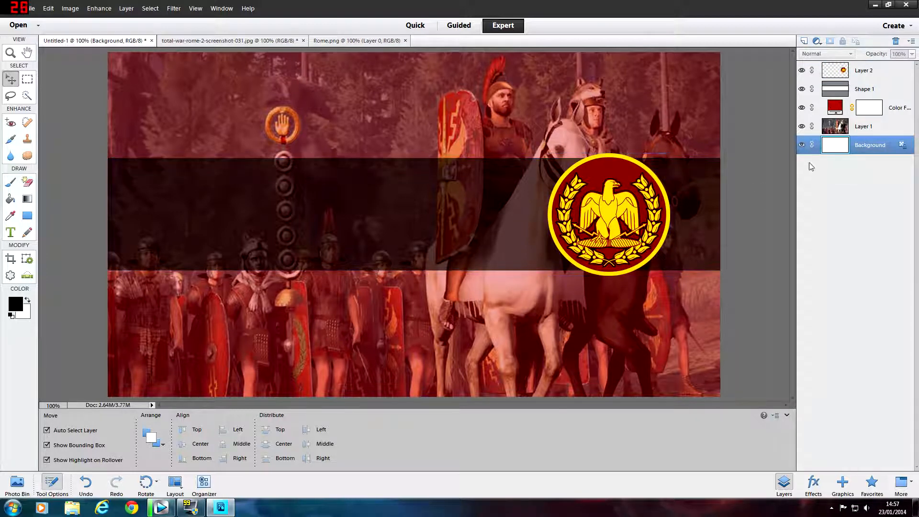
Add a new empty layer above the Rome emblem with Normal mode and 100% opacity
left_click(799, 73)
left_click(126, 9)
mouse_move(161, 17)
left_click(230, 20)
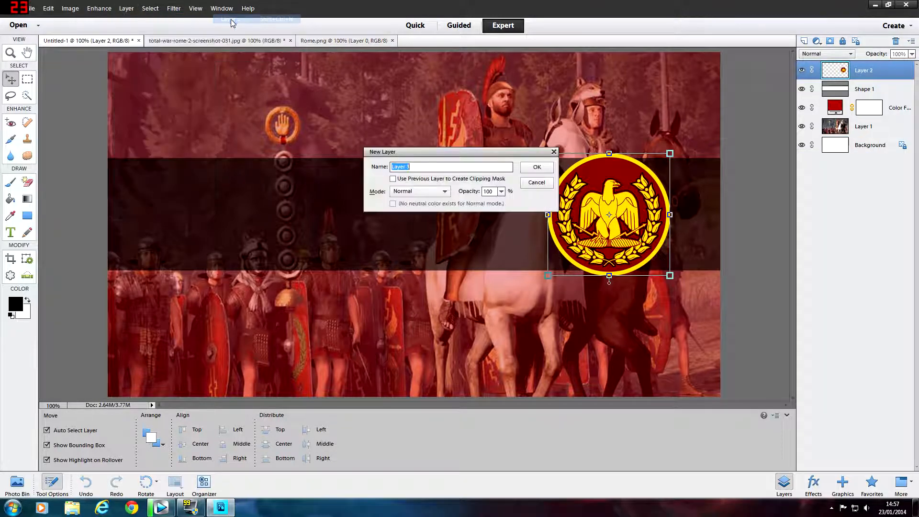
left_click(540, 168)
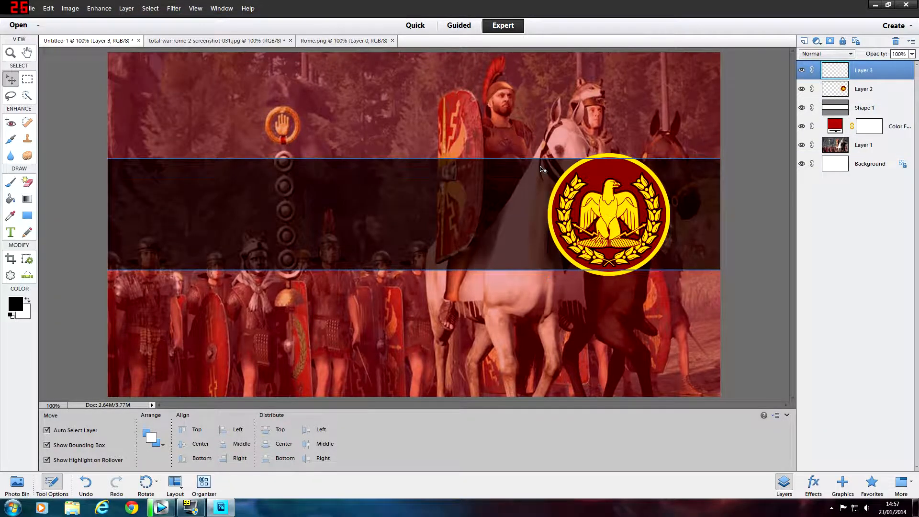
Add the red horizontal text GAME OF THRONES in 73.68 pt Trajan Pro on the left part of the black band
left_click(11, 232)
left_click(156, 212)
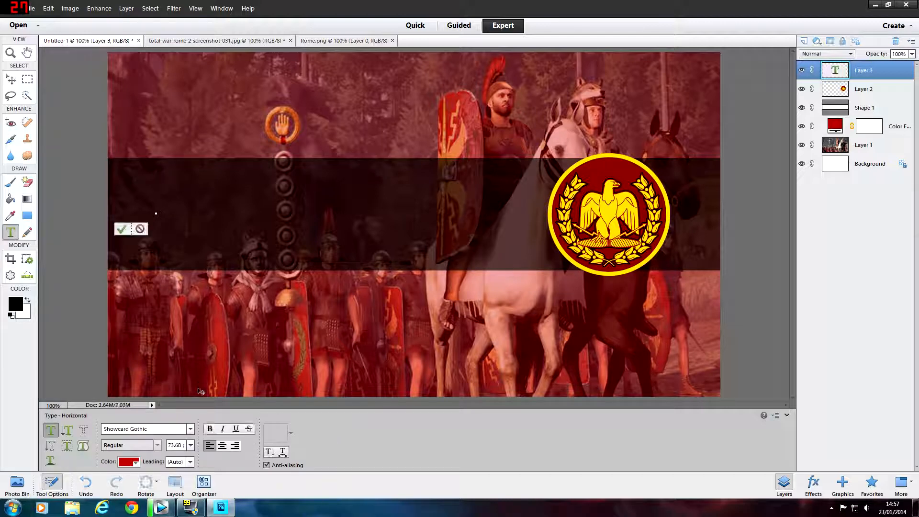
left_click(190, 429)
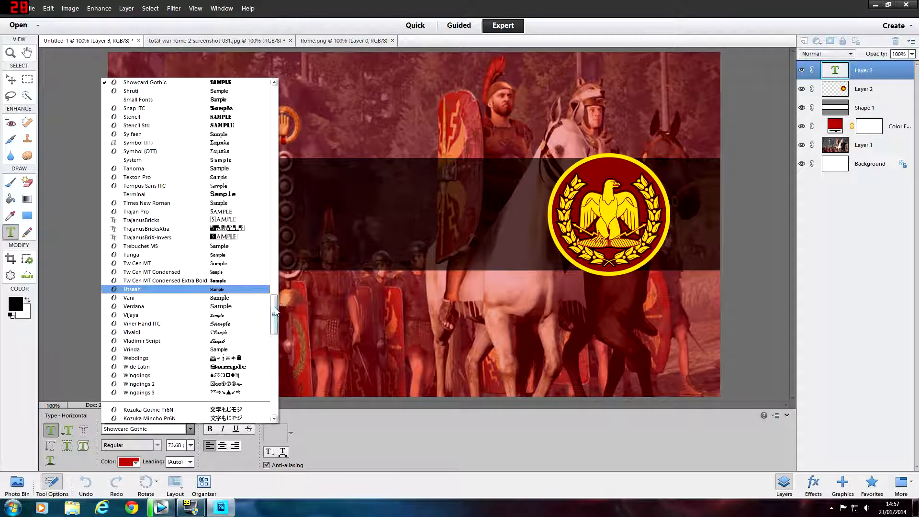
left_click(157, 211)
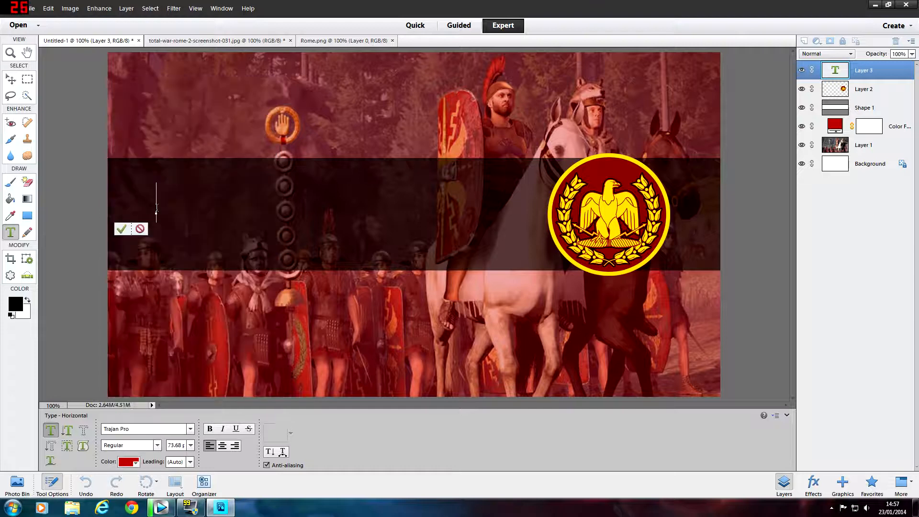
type("GAME")
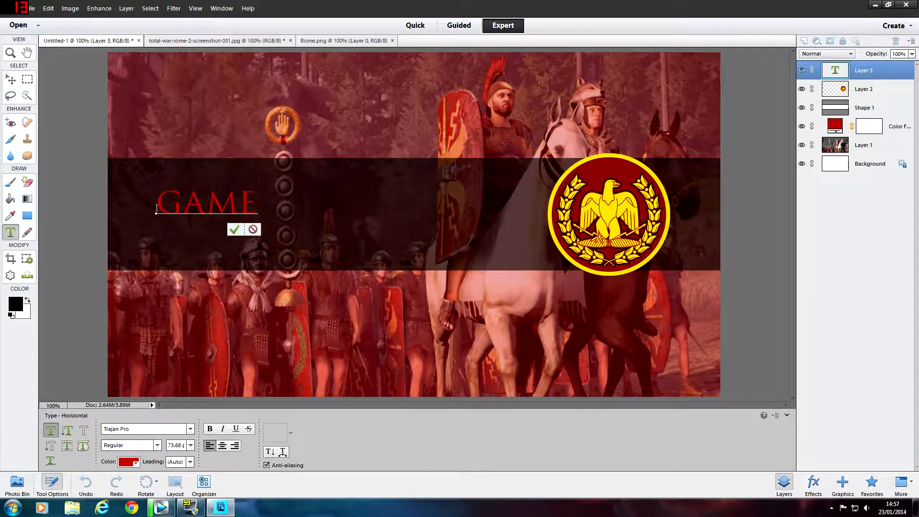
type(" OF THR")
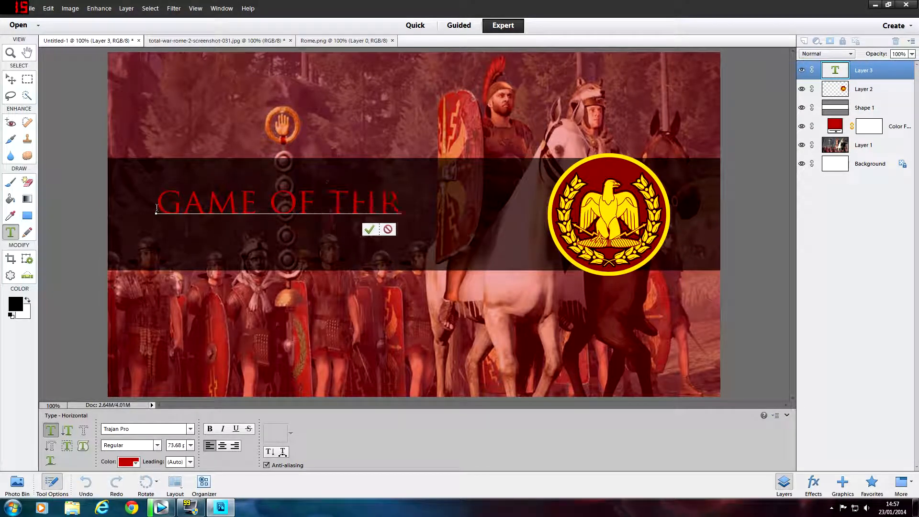
type("ONES")
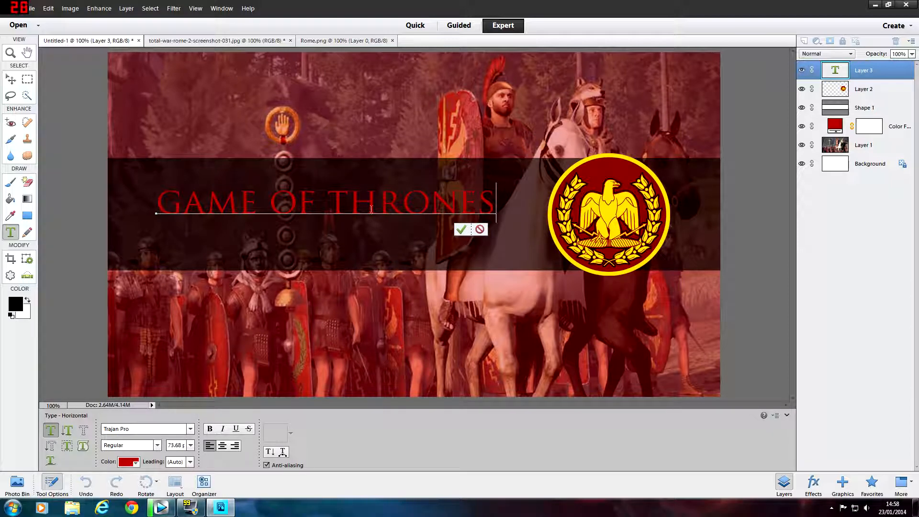
Replace the GAME OF THRONES text with Walking Dead
key("BackSpace")
key("BackSpace")
key("BackSpace")
key("BackSpace")
key("BackSpace")
key("BackSpace")
key("BackSpace")
key("BackSpace")
key("BackSpace")
key("BackSpace")
key("BackSpace")
key("BackSpace")
key("BackSpace")
key("BackSpace")
key("BackSpace")
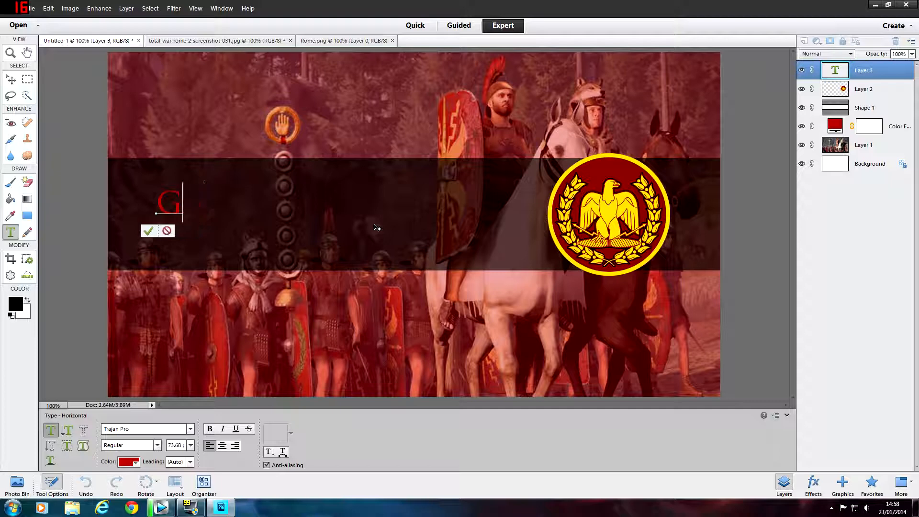
type("Walk")
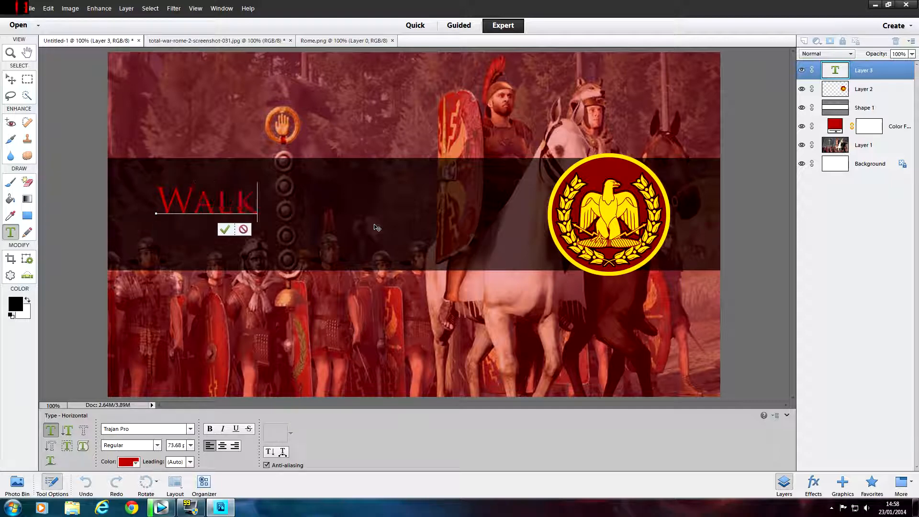
type("ing Dead")
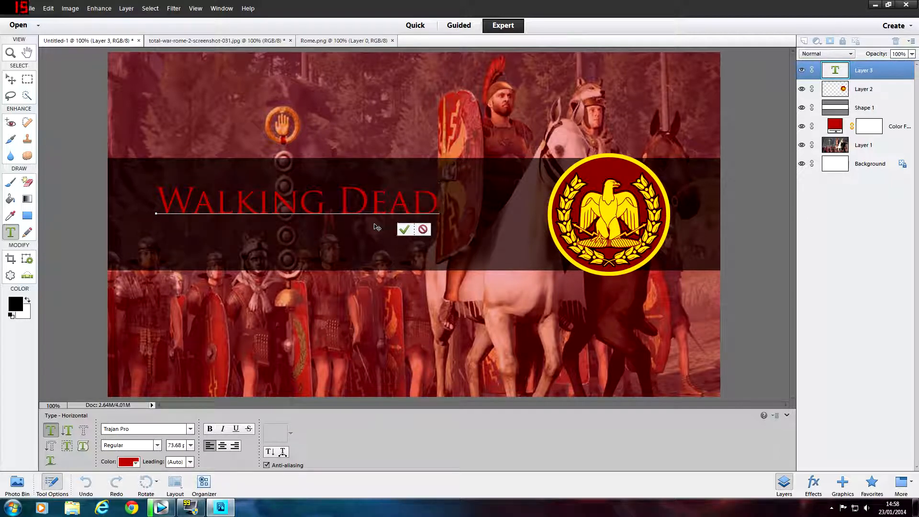
Change the Walking Dead text's font to 28 Days Later and move the text towards the middle of the band
left_click_drag(426, 206, 156, 205)
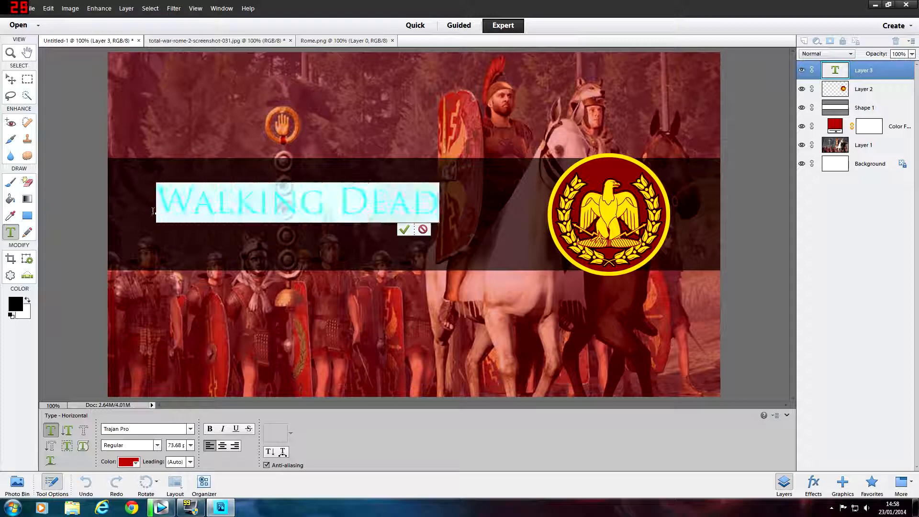
left_click(190, 428)
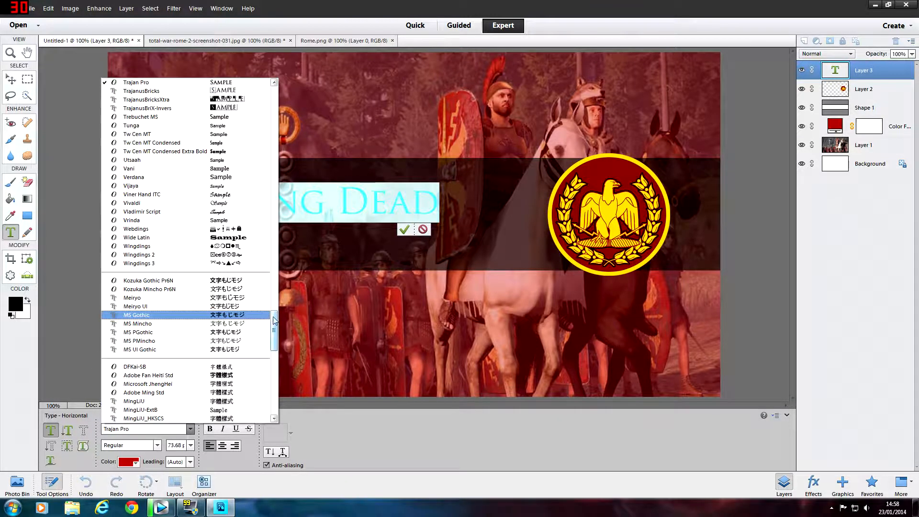
left_click_drag(274, 319, 274, 92)
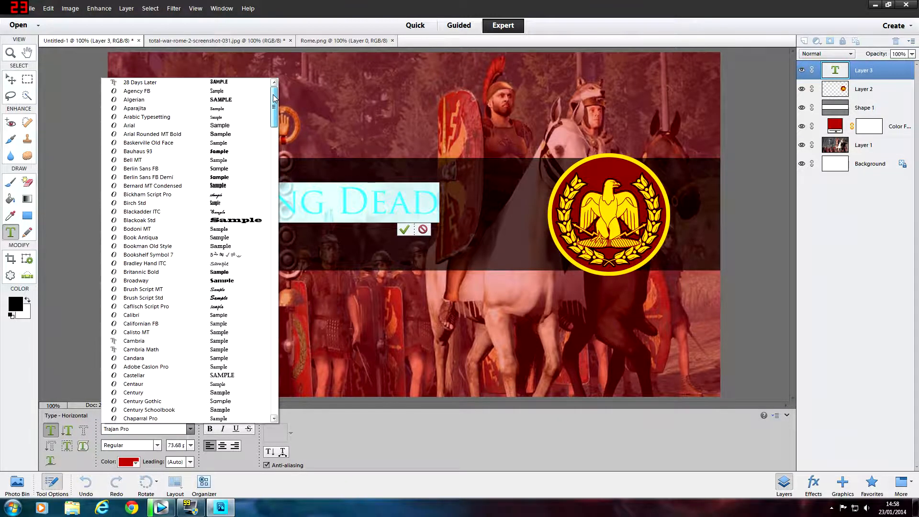
left_click(213, 83)
left_click(320, 221)
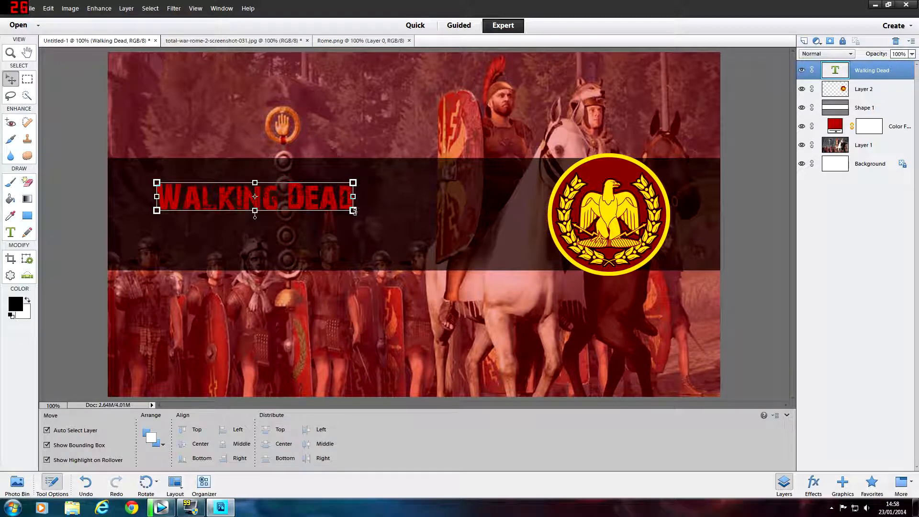
left_click_drag(335, 207, 412, 236)
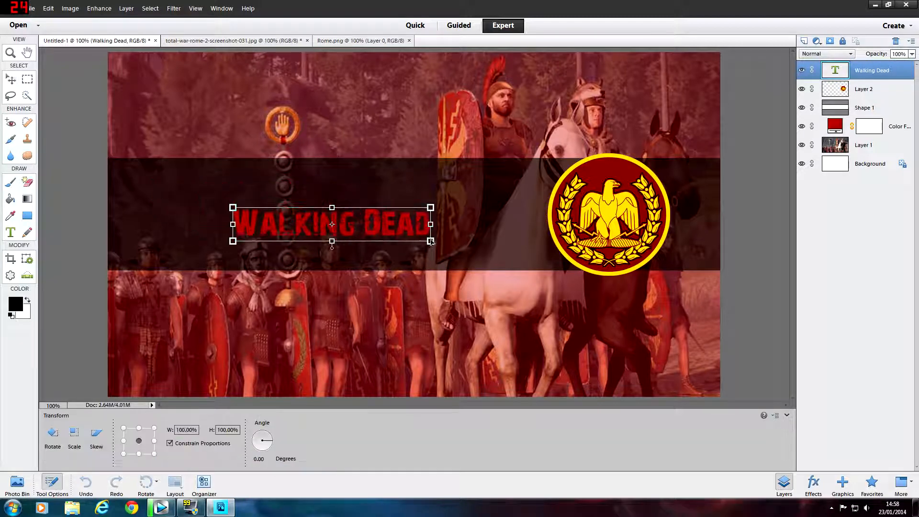
key("Return")
Replace the Walking Dead text with ROME and commit it
key("t")
triple_click(407, 224)
key("BackSpace")
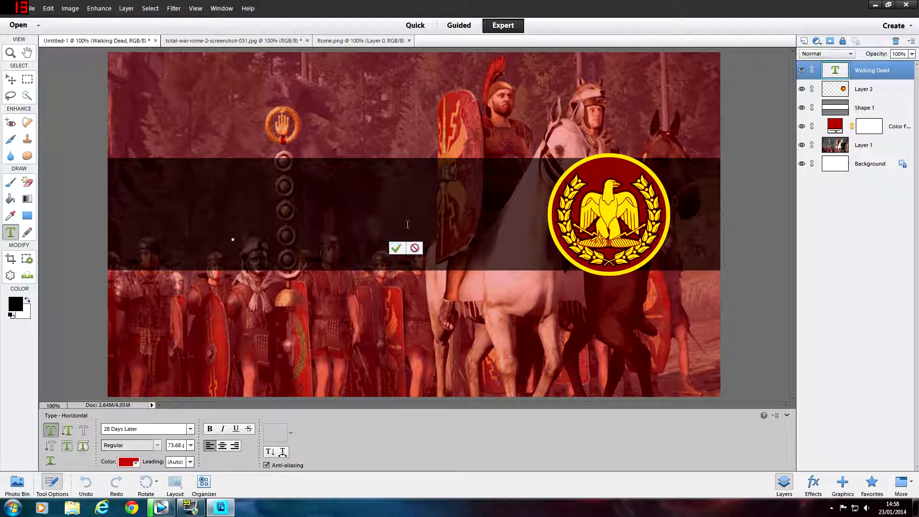
type("ROME")
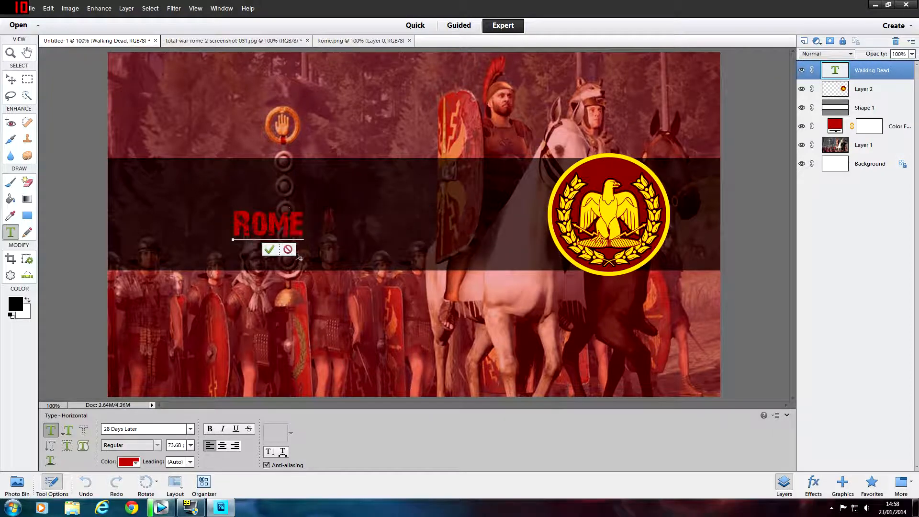
left_click(269, 249)
Move the ROME text to the right and enlarge it to fill most of the black band's height, applying the transform
key("v")
left_click_drag(303, 253, 381, 256)
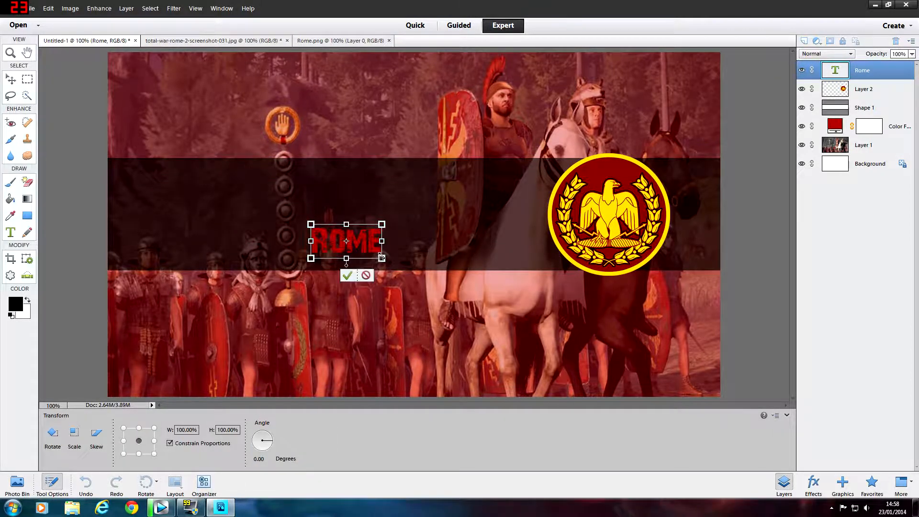
left_click_drag(310, 224, 190, 166)
left_click(348, 264)
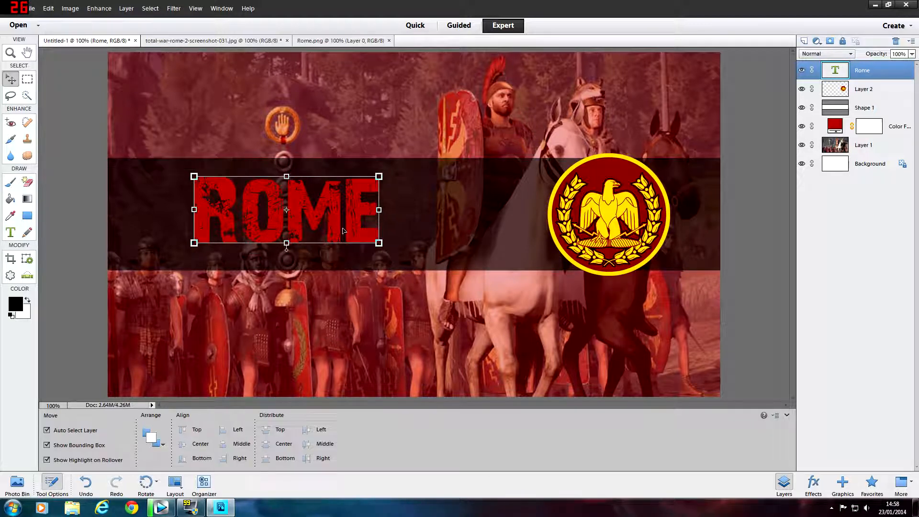
Change the ROME text's font to Dalek and commit the text
double_click(347, 221)
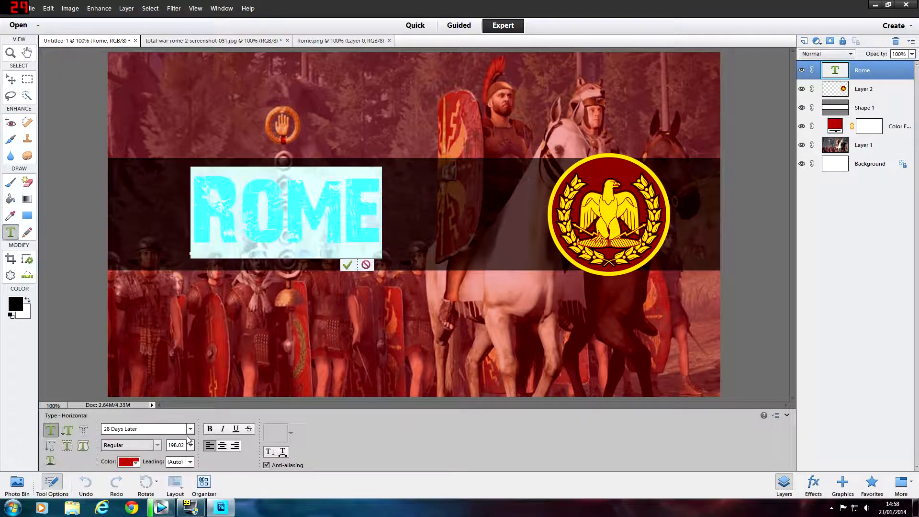
left_click(190, 429)
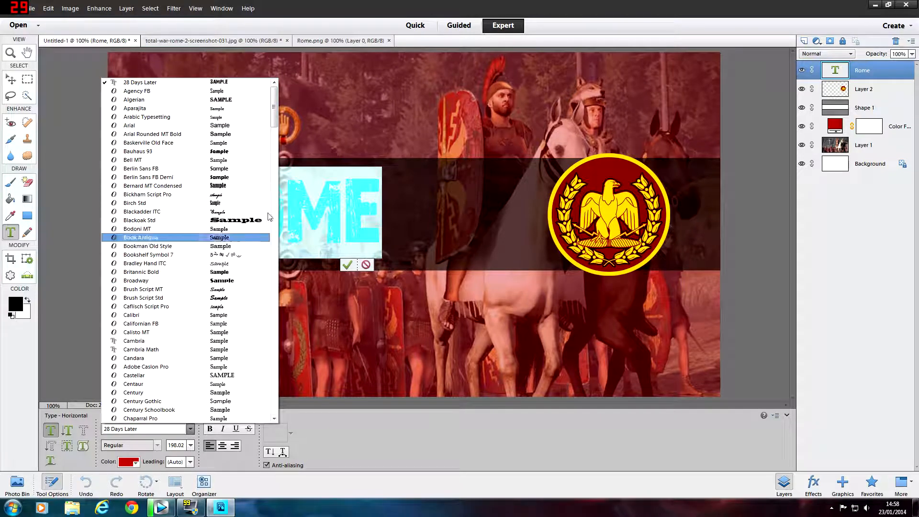
scroll(276, 131, "down", 9)
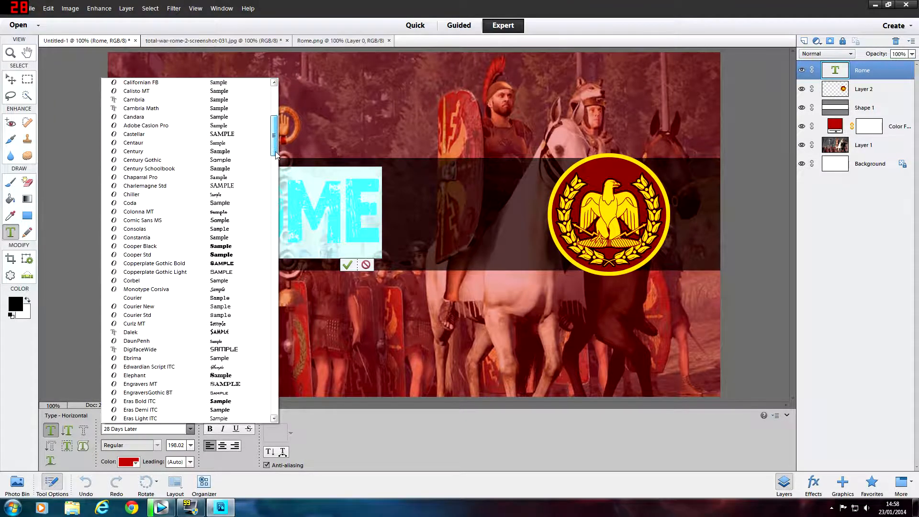
left_click(206, 332)
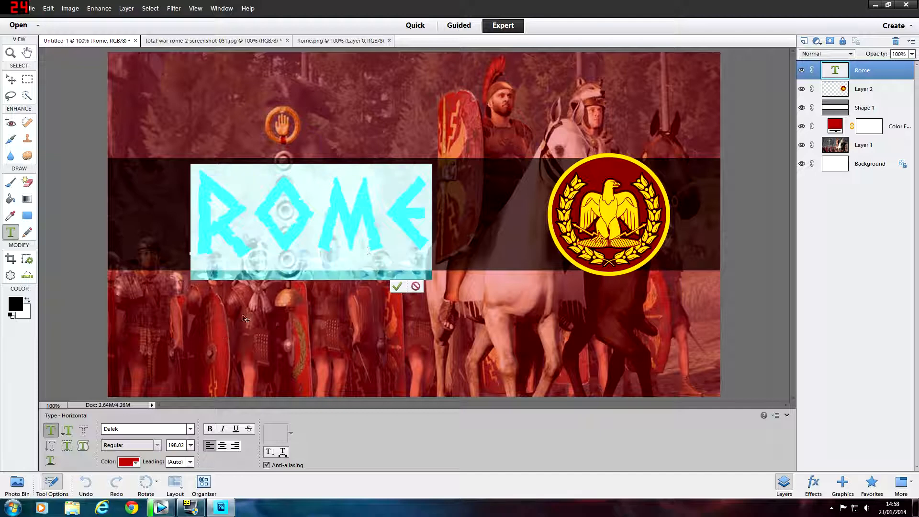
left_click(403, 287)
key("v")
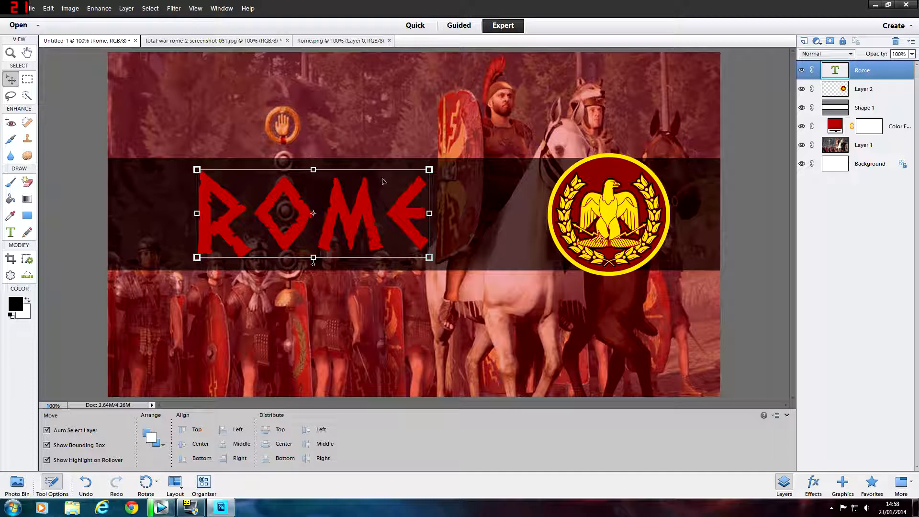
Select the ROME lettering's outline and add a 9 px black stroke to the text layer's style
left_click(837, 72, "ctrl")
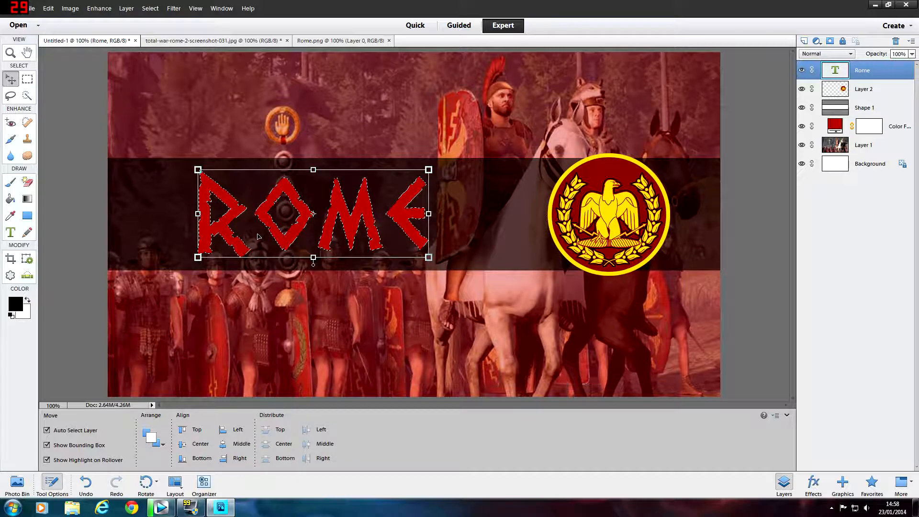
left_click(126, 10)
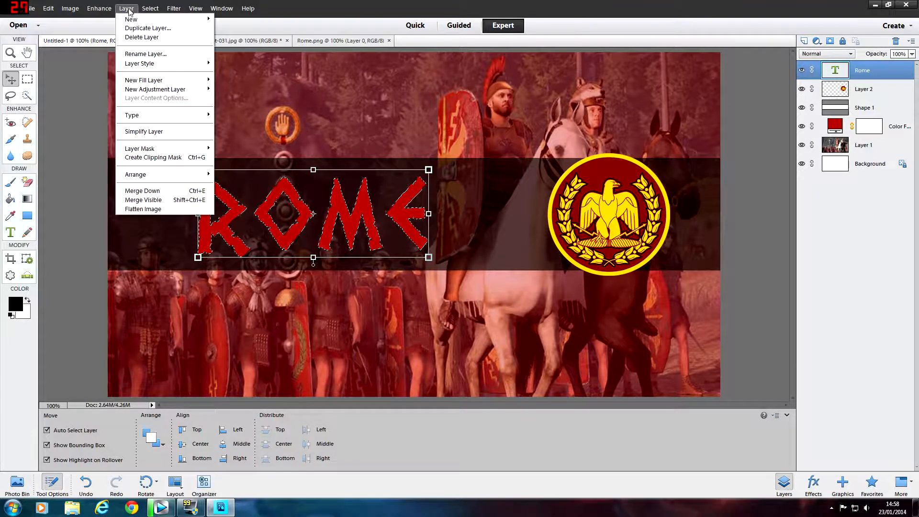
mouse_move(196, 63)
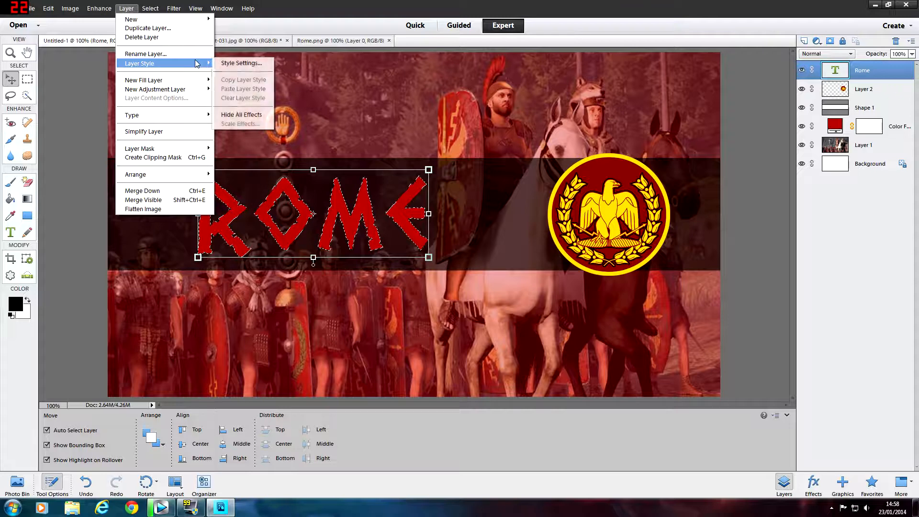
left_click(234, 64)
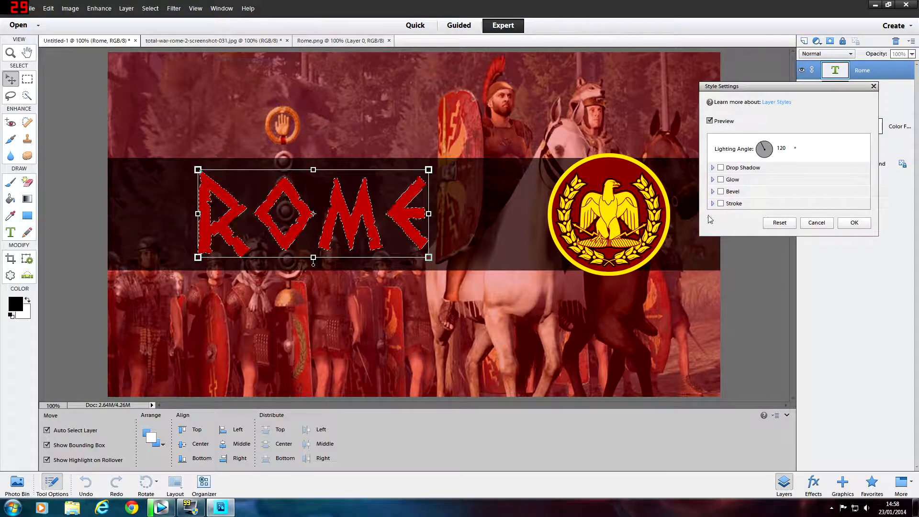
left_click(720, 203)
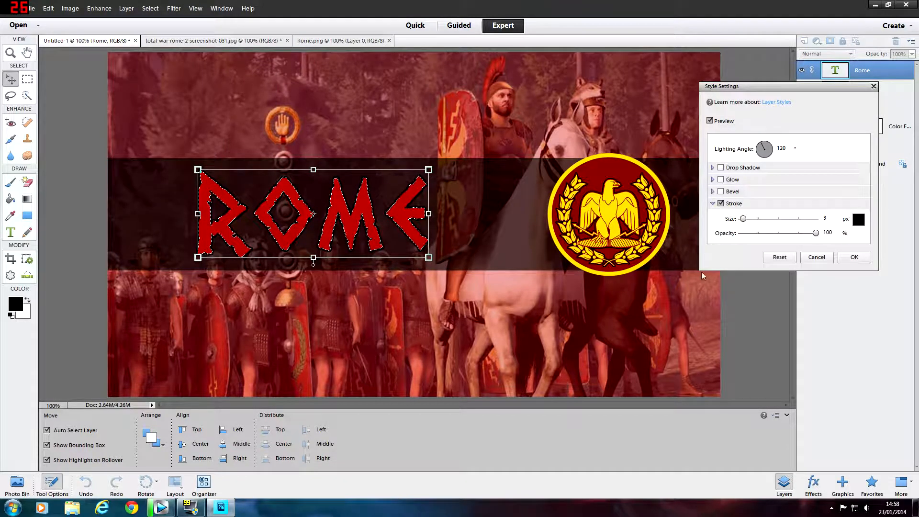
left_click_drag(743, 219, 816, 219)
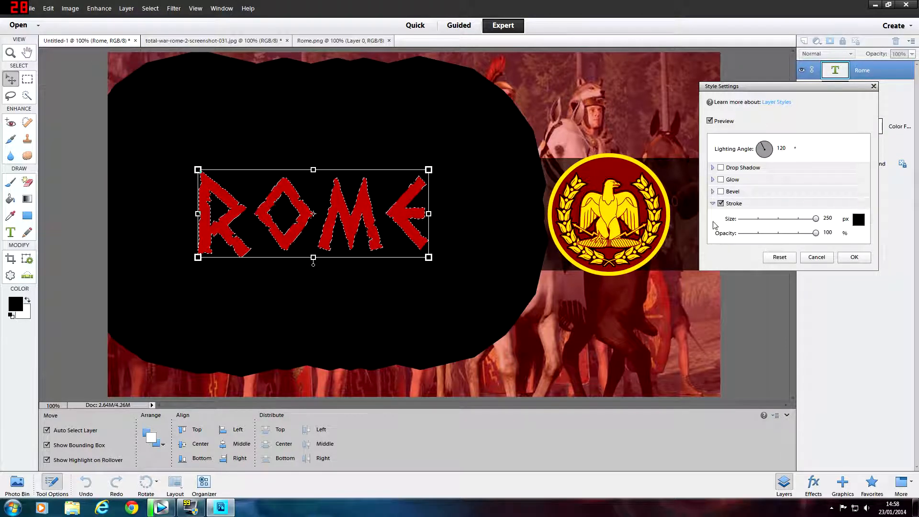
left_click_drag(814, 219, 745, 226)
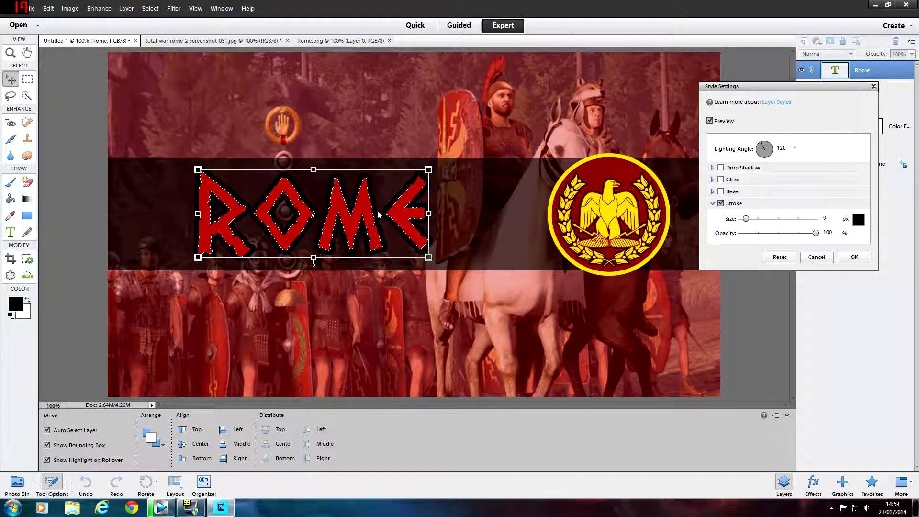
Add an upward bevel of 18 px to the ROME text's layer style
left_click(720, 191)
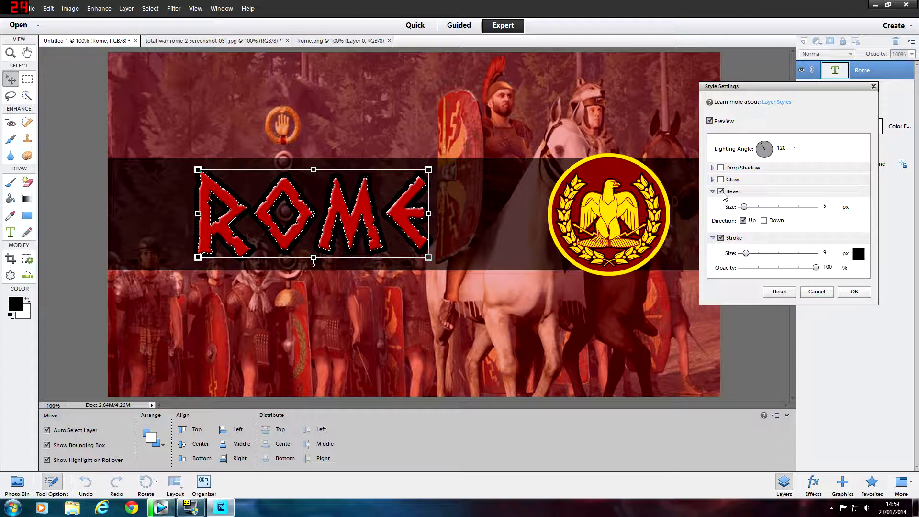
mouse_move(744, 207)
left_mouse_down()
mouse_move(803, 211)
mouse_move(748, 211)
left_mouse_up()
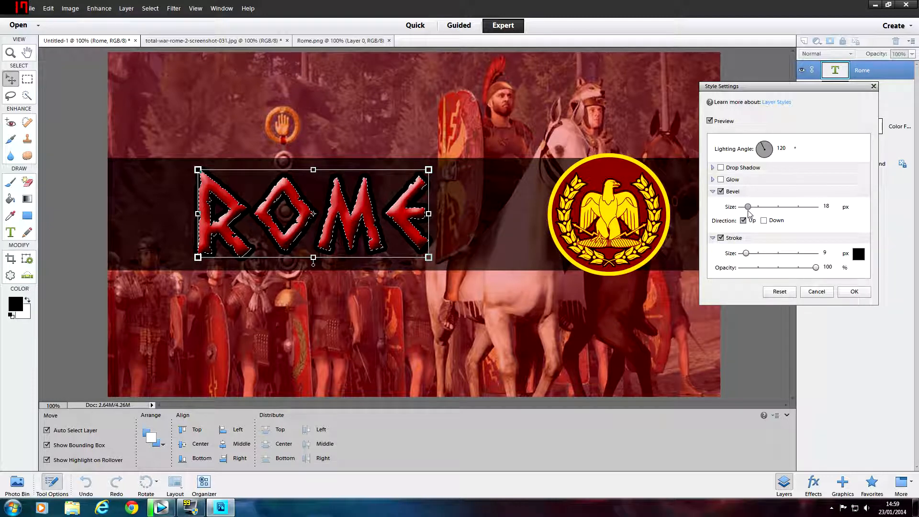
left_click(763, 221)
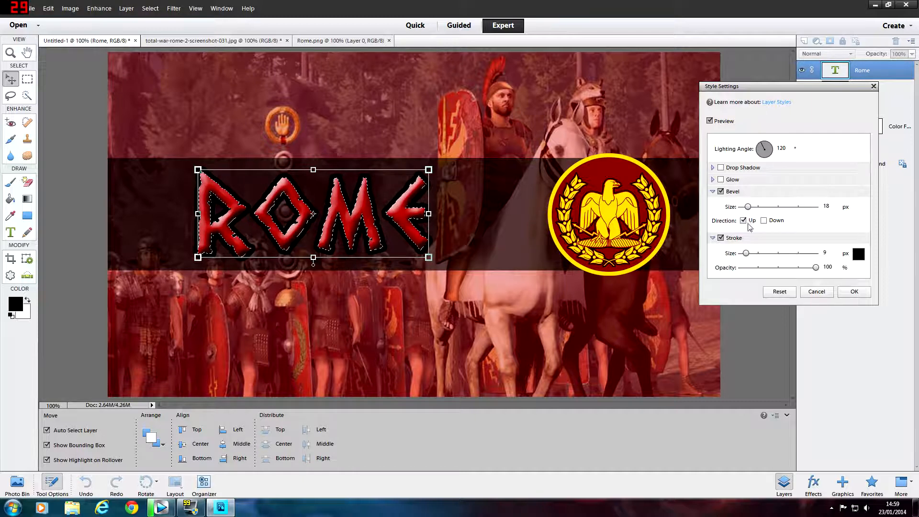
Add an outer glow of 24 px to the ROME text and apply the style settings
left_click(722, 180)
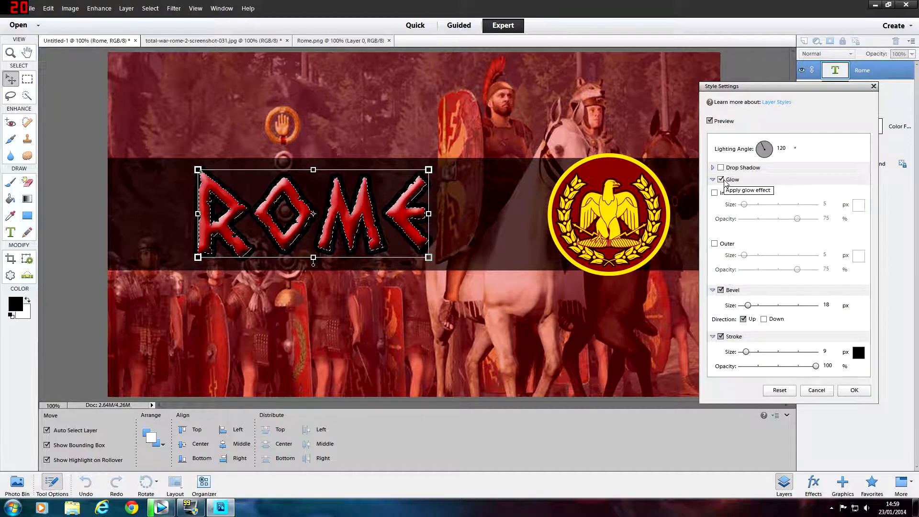
left_click(714, 243)
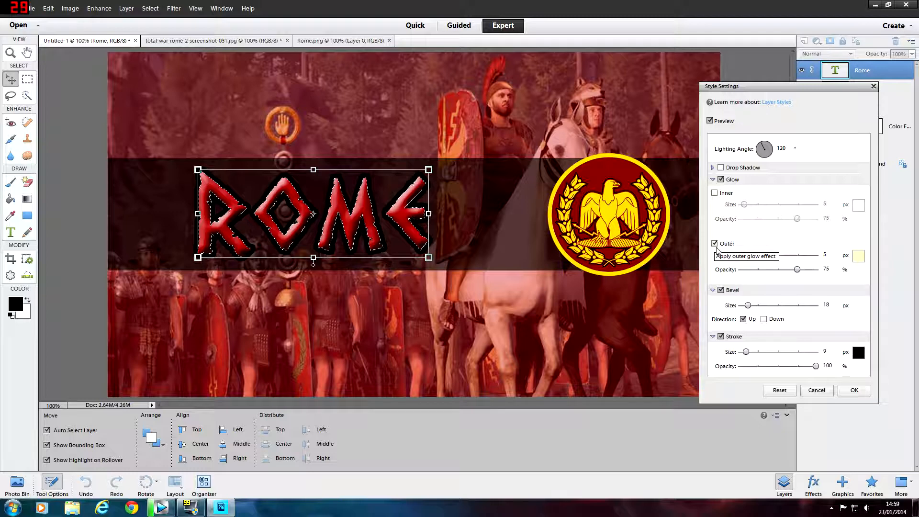
left_click_drag(744, 255, 750, 258)
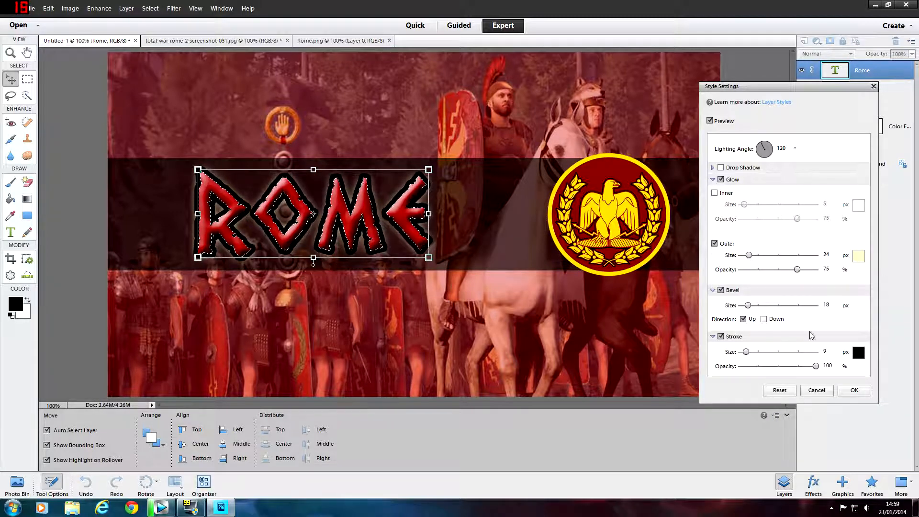
left_click(854, 390)
Clear the selection around the ROME lettering and return to the Move tool
left_click(755, 219)
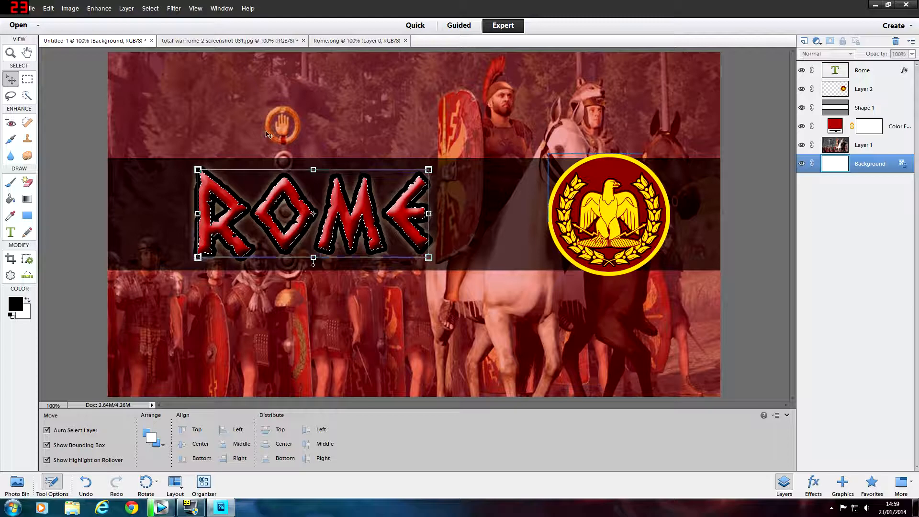
left_click(28, 79)
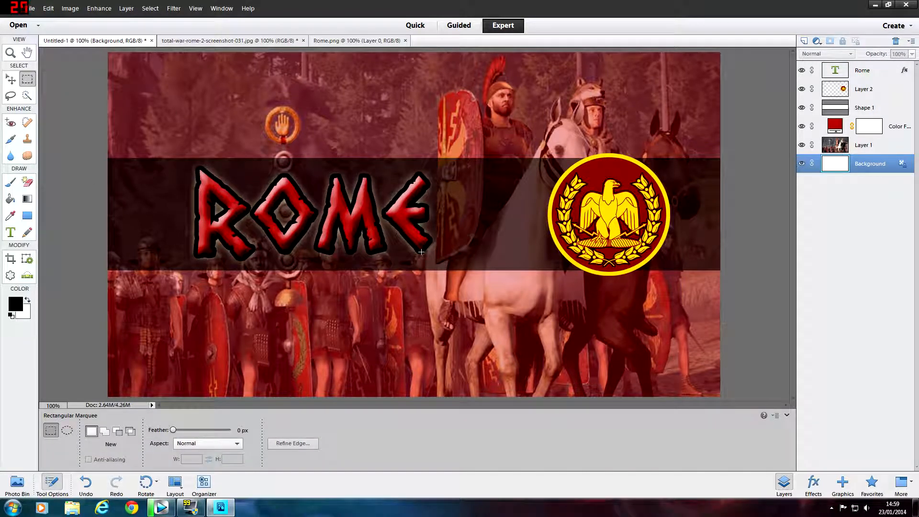
left_click(9, 80)
Move the ROME text to the left end of the black band, apply the transform and deselect the text layer
left_click(841, 72)
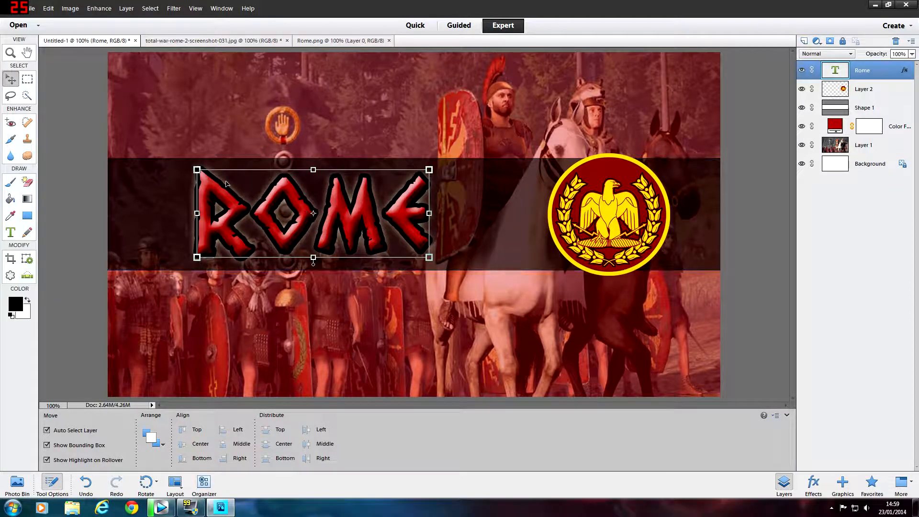
left_click_drag(197, 170, 191, 171)
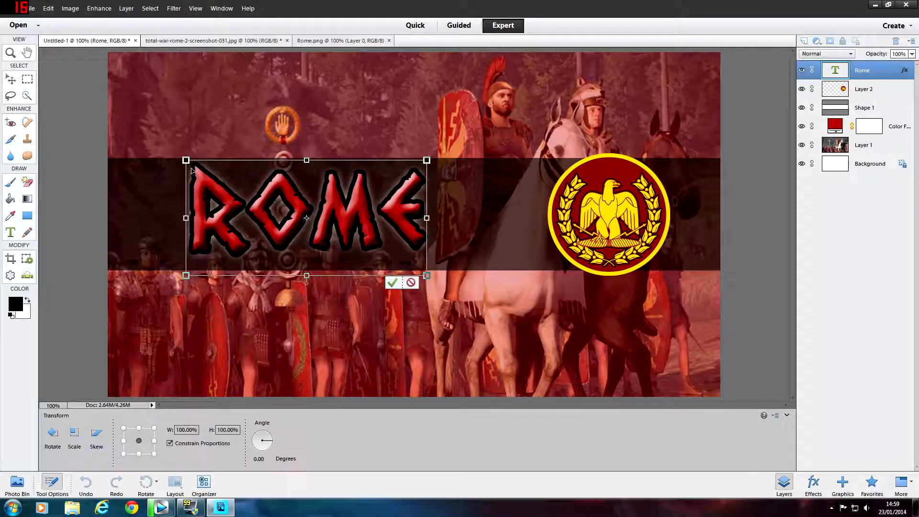
left_click_drag(228, 200, 195, 216)
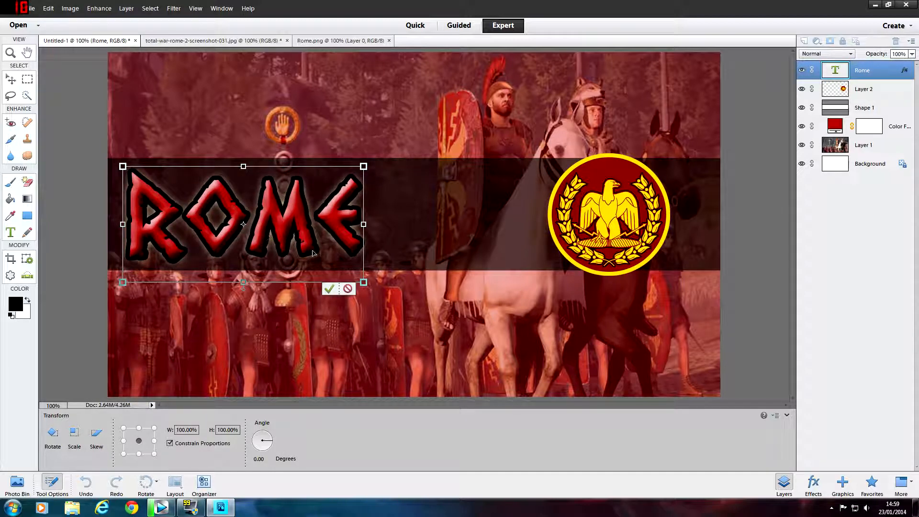
left_click(328, 289)
left_click(866, 163)
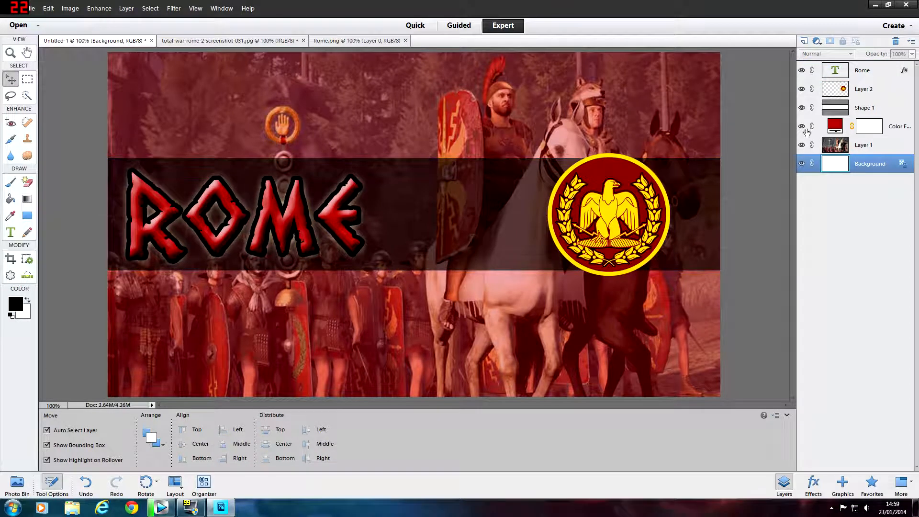
Duplicate the Rome text layer and place the copy above the black band, next to the emblem's upper edge
left_click(828, 70)
right_click(835, 70)
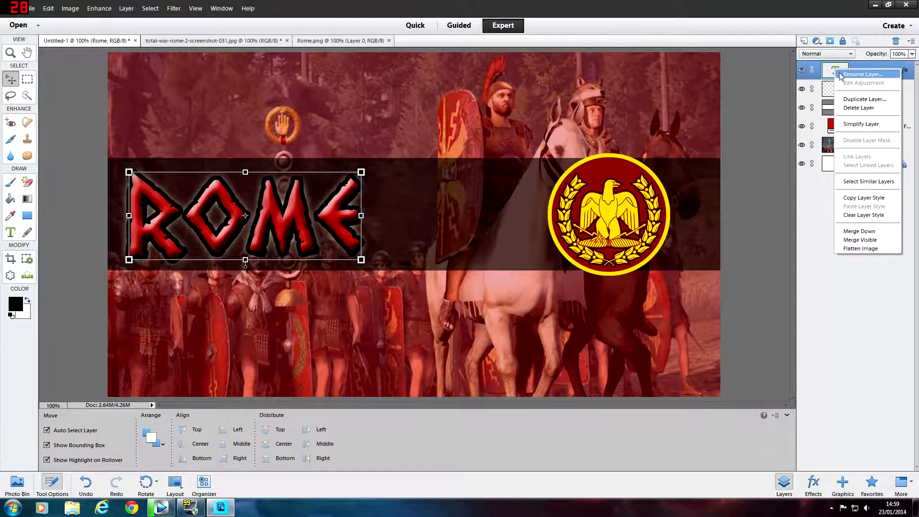
left_click(864, 99)
left_click(535, 158)
left_click_drag(340, 213, 588, 109)
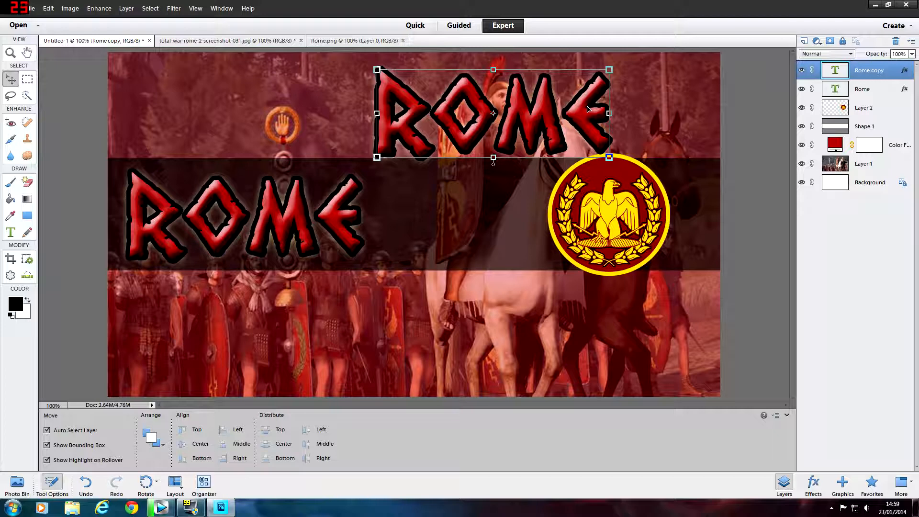
Replace the duplicated ROME text with #1 and commit it
double_click(588, 109)
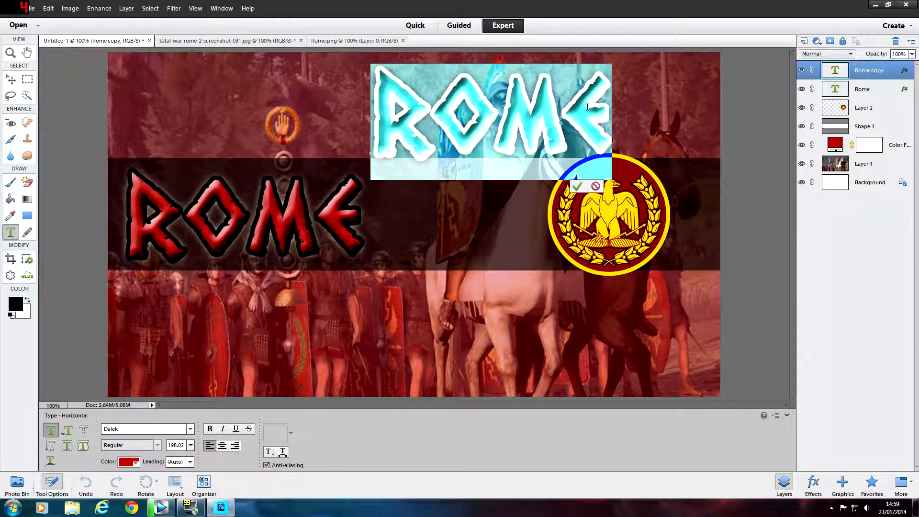
type("#1")
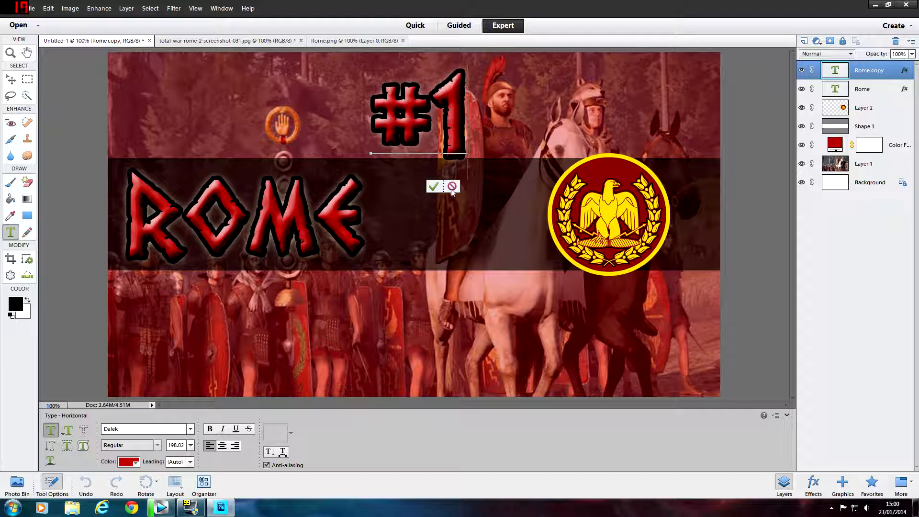
left_click(434, 187)
Move the #1 text onto the black band between ROME and the emblem and apply the transform
left_click_drag(452, 139, 506, 278)
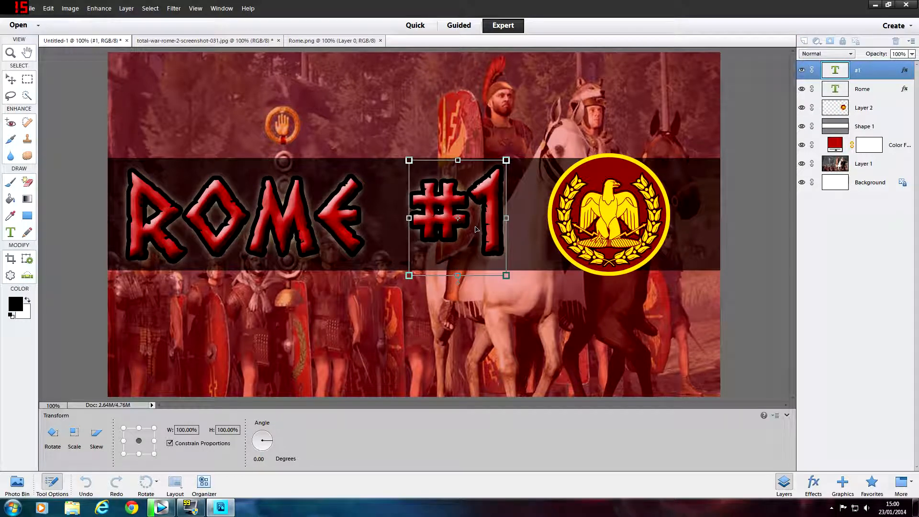
left_click(470, 285)
left_click(482, 296)
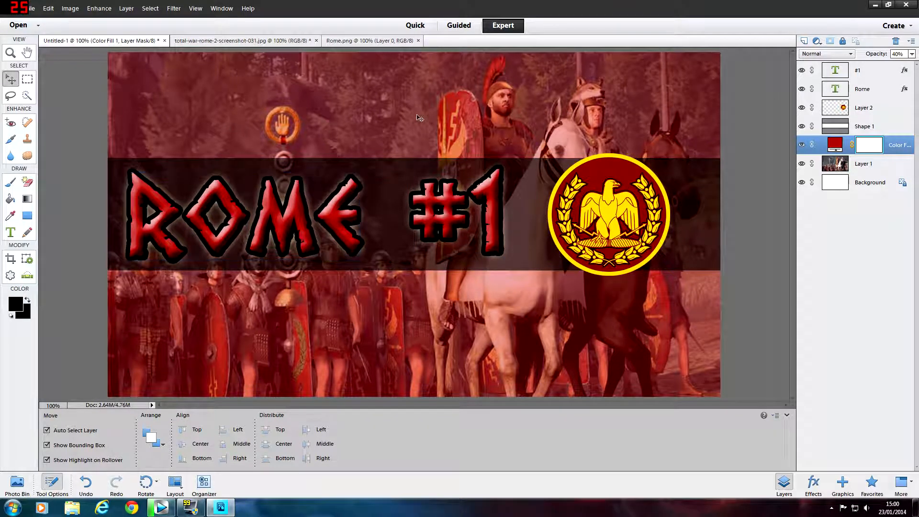
Open the rome-2-logo2.png image file
left_click(34, 11)
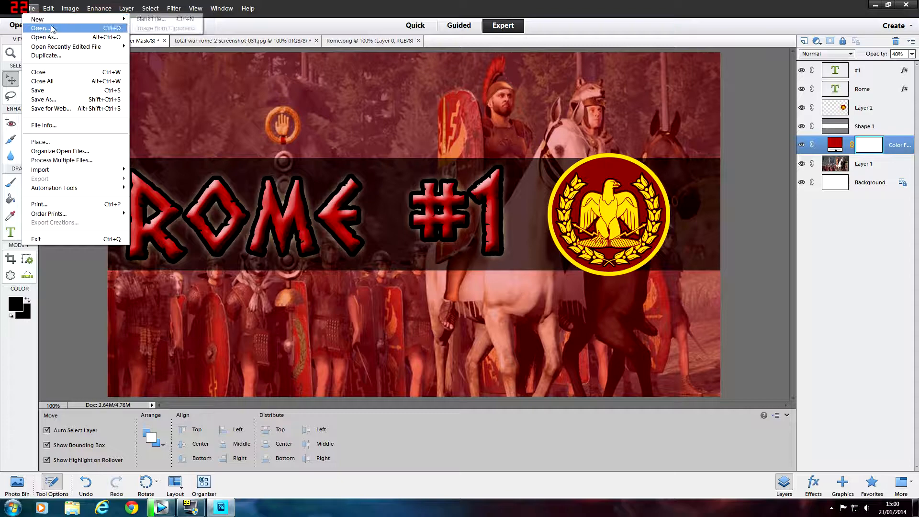
left_click(48, 28)
scroll(637, 172, "down", 5)
scroll(636, 173, "down", 5)
double_click(542, 167)
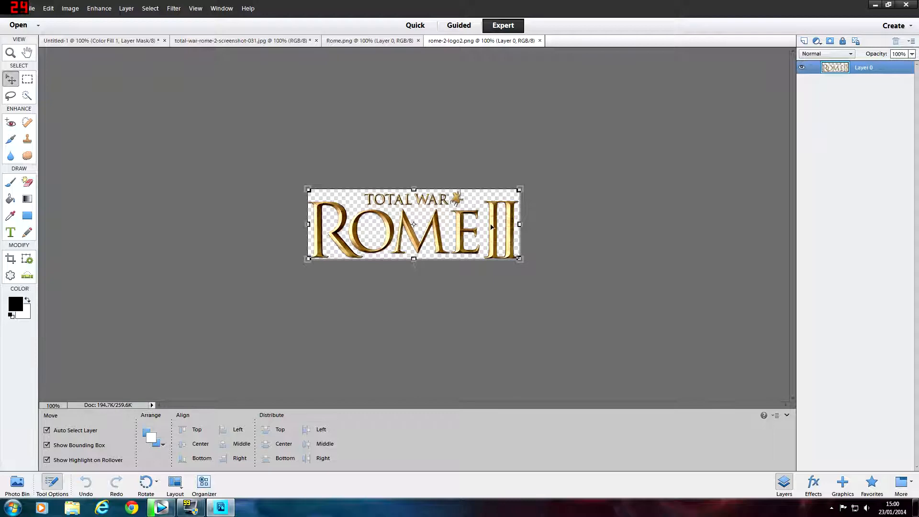
Copy the Total War Rome II logo into the thumbnail and place it in the upper-left corner above the band
left_click_drag(492, 226, 229, 122)
left_click_drag(96, 44, 304, 109)
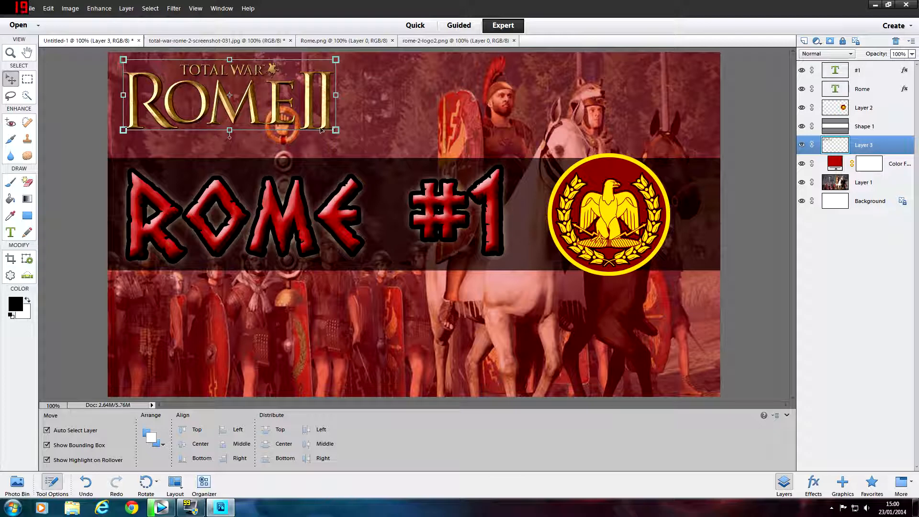
left_click(320, 152)
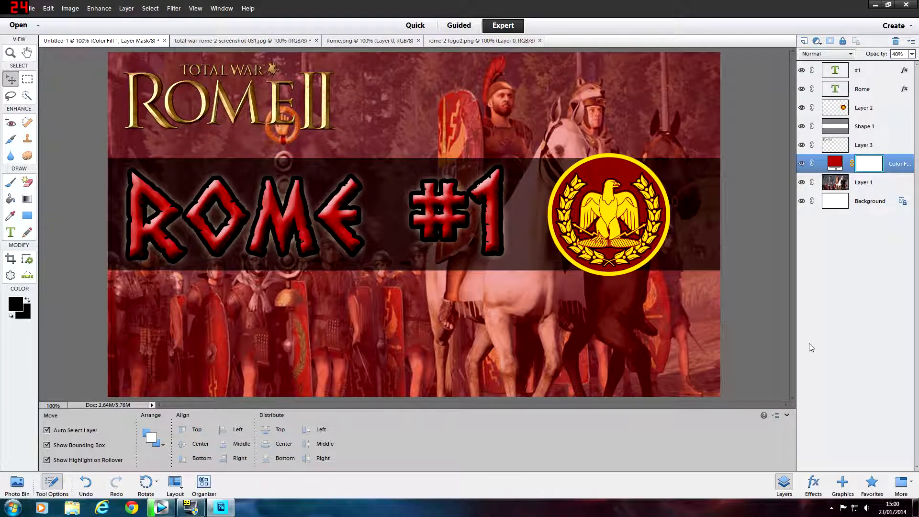
Shrink the eagle emblem to fit inside the black band, move it toward the band's right end and apply the transform
left_click(643, 240)
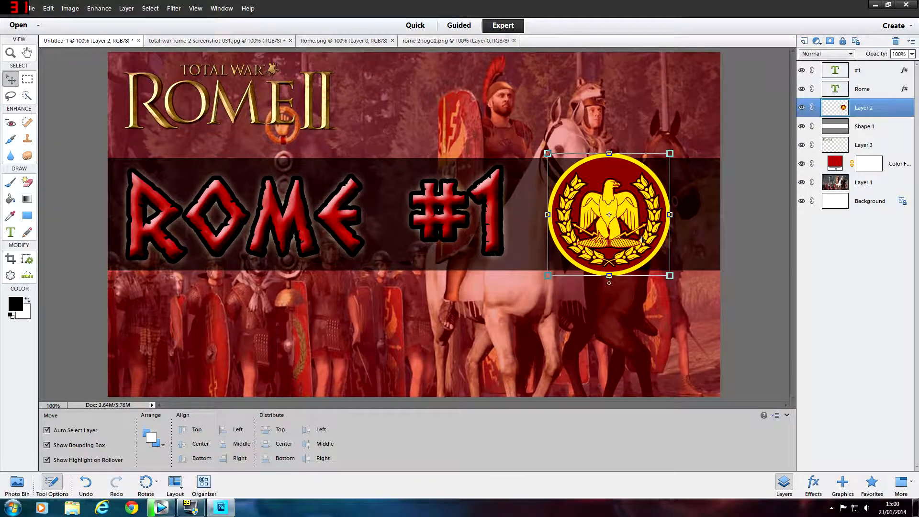
left_click_drag(669, 154, 663, 161)
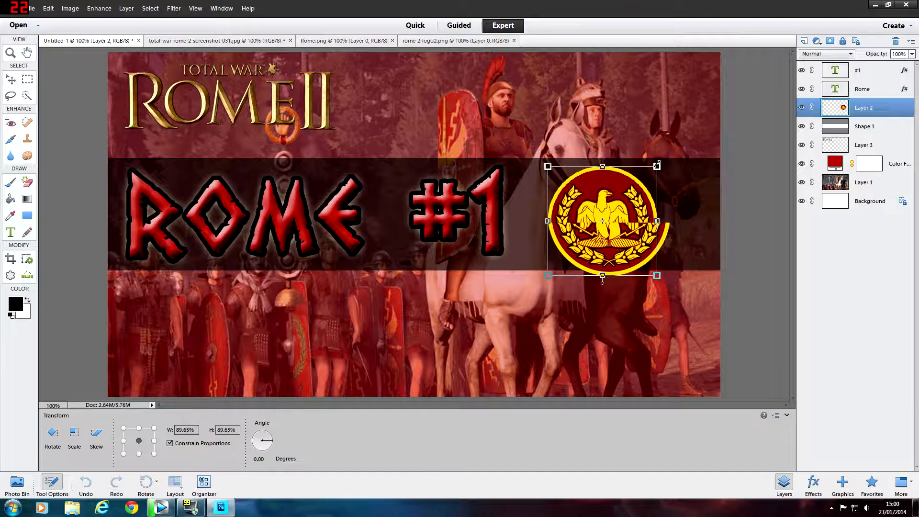
left_click_drag(640, 230, 646, 229)
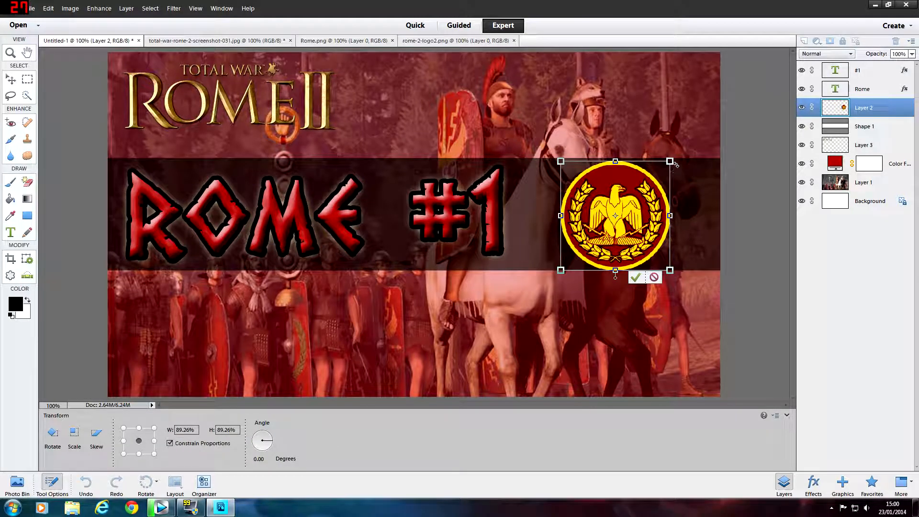
left_click_drag(670, 160, 662, 169)
left_click_drag(646, 223, 676, 217)
left_click(663, 271)
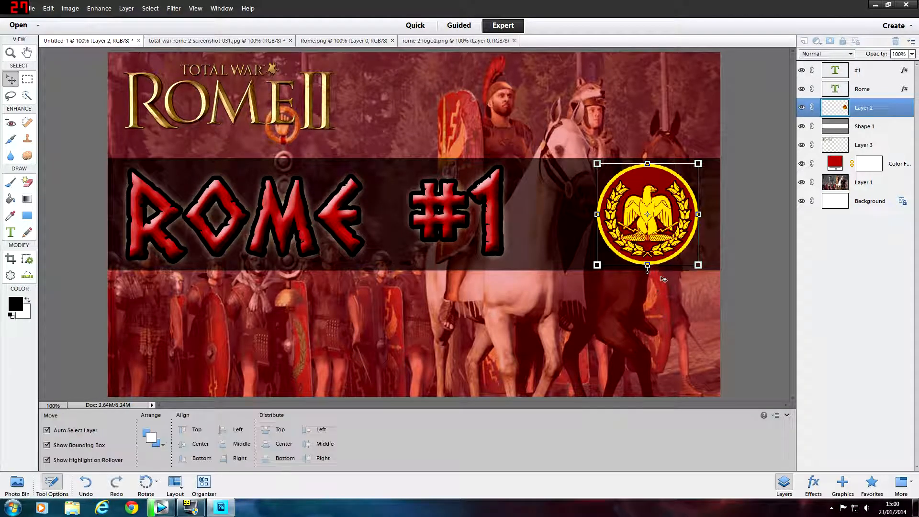
left_click(640, 301)
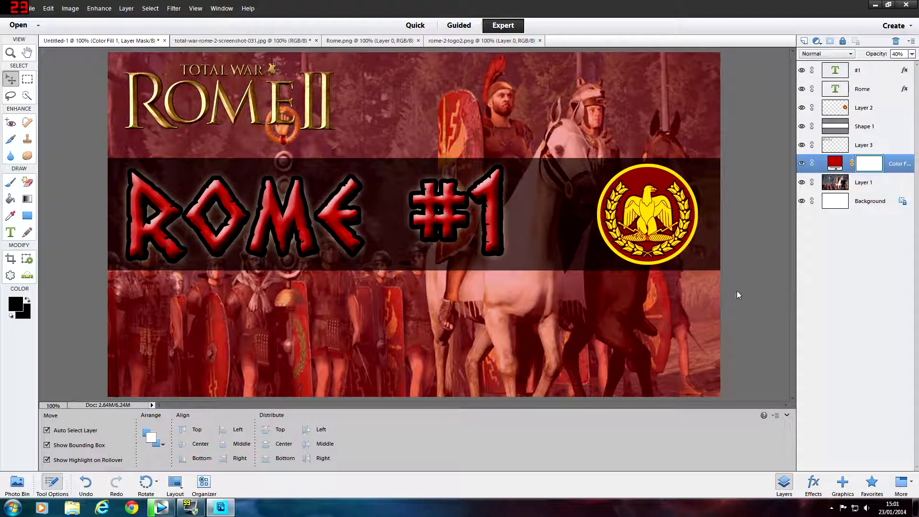
Select the soldiers screenshot layer and browse the graphics library, filtered to Graphics and with all content shown
left_click(835, 187)
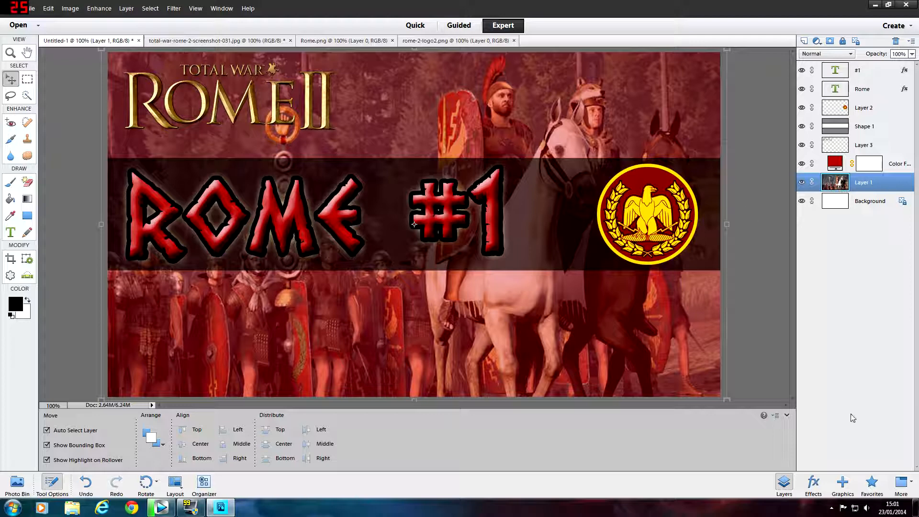
left_click(844, 484)
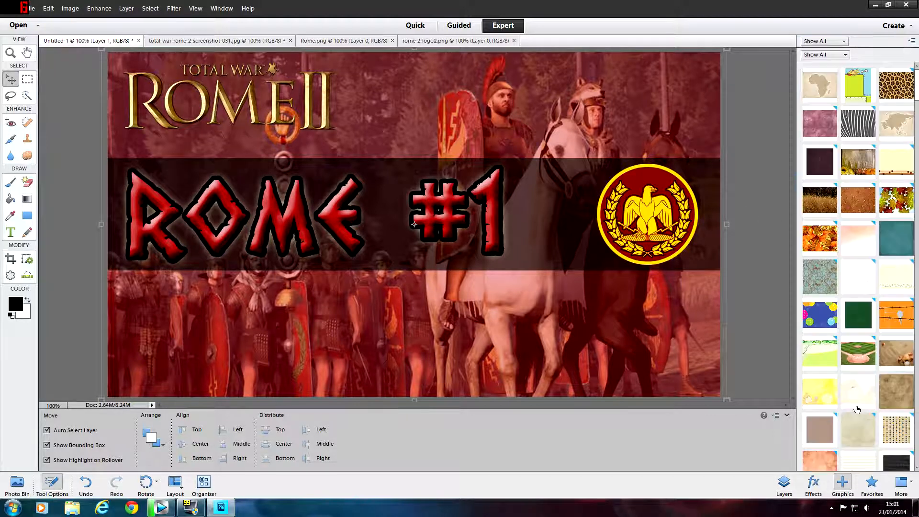
left_click(824, 55)
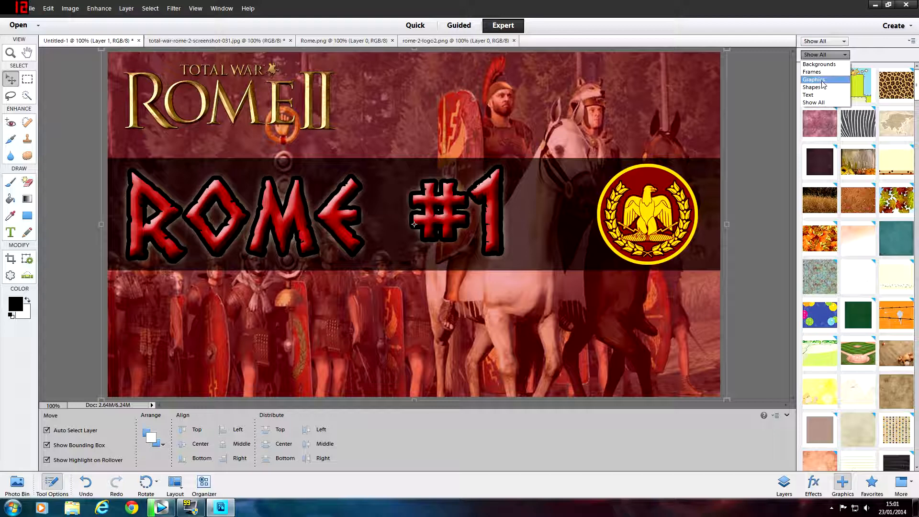
left_click(821, 80)
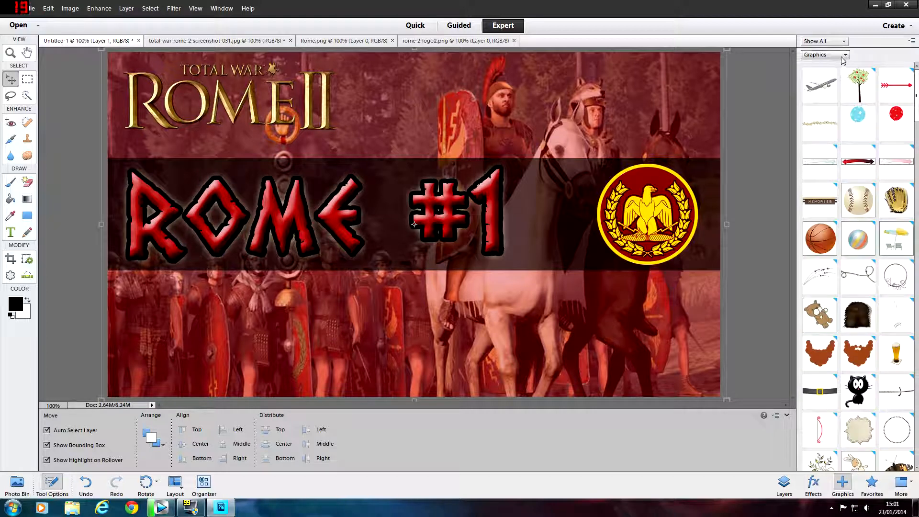
left_click(824, 54)
left_click(819, 104)
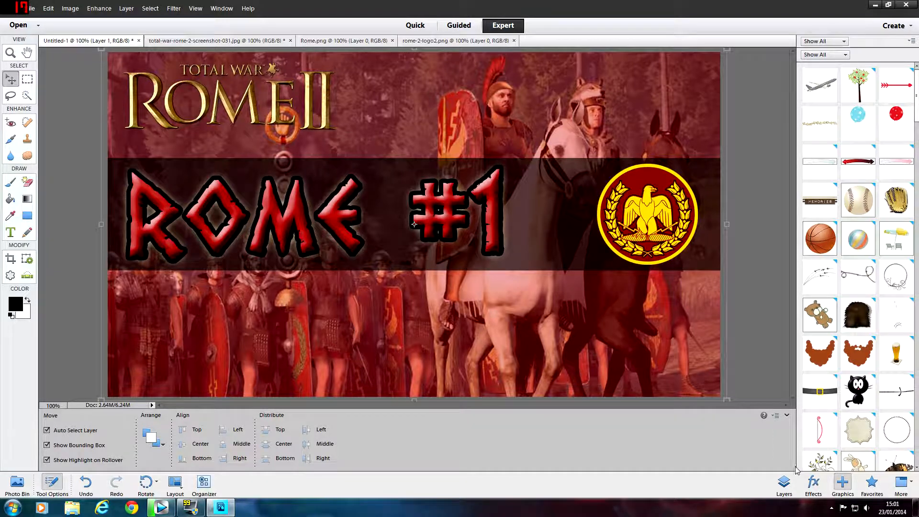
left_click(843, 54)
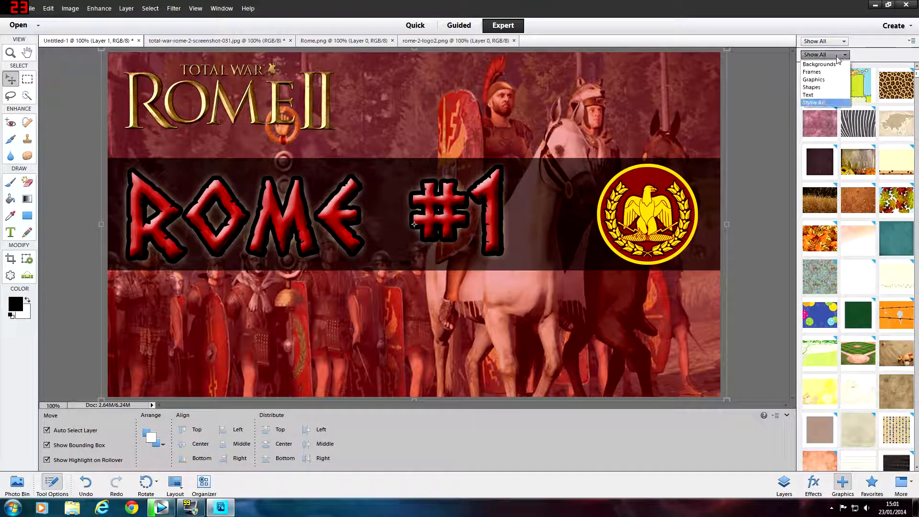
Try the Blizzard effect on the soldiers screenshot layer and undo it
left_click(815, 483)
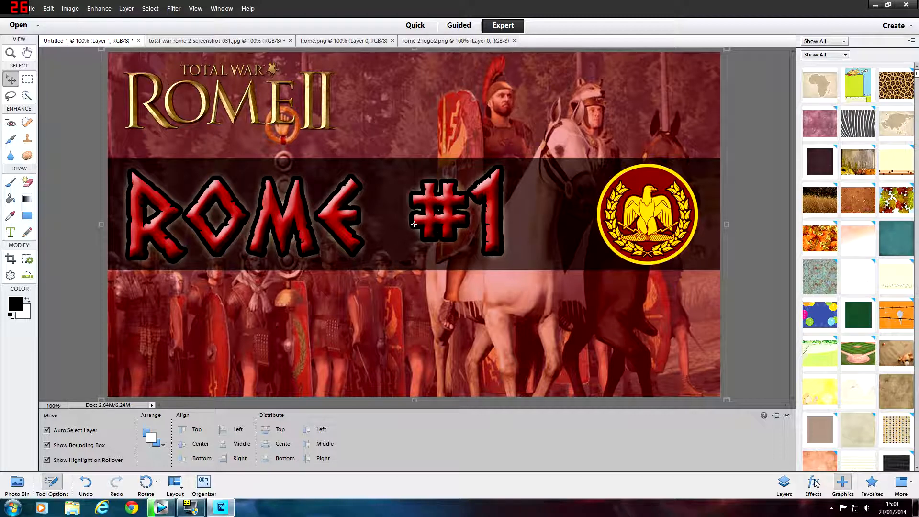
left_click(813, 485)
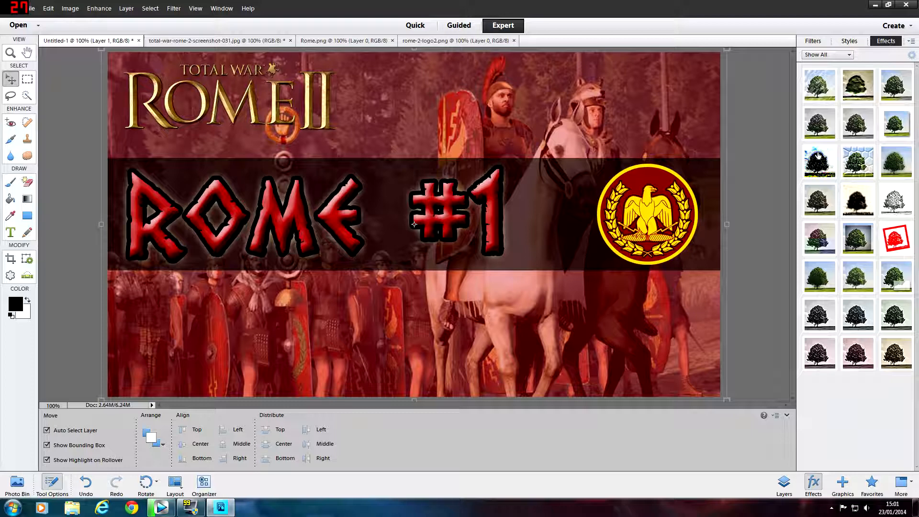
double_click(823, 88)
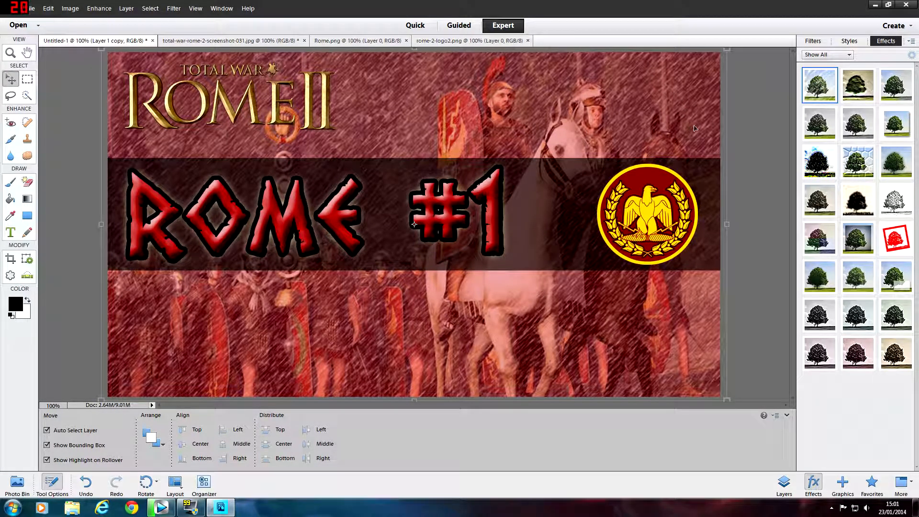
left_click(85, 482)
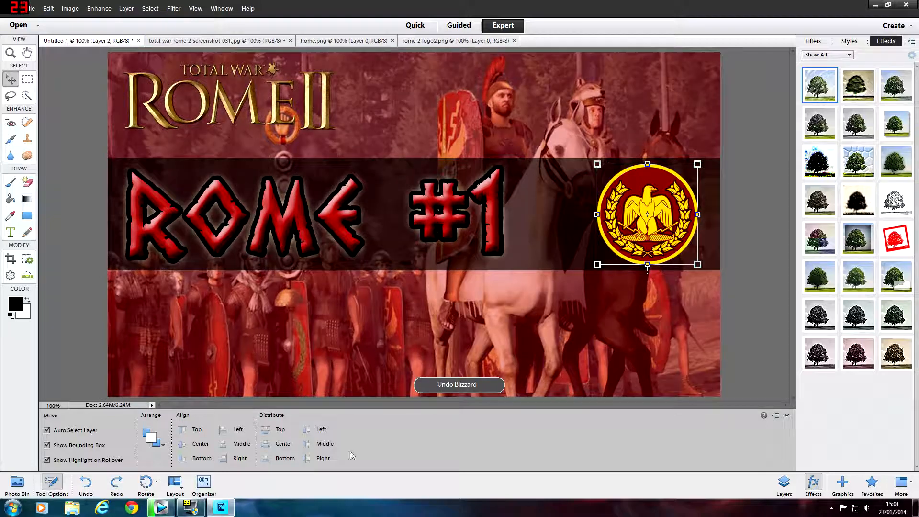
Reselect the soldiers screenshot layer, try the Lizard Skin effect on it and undo it
left_click(783, 482)
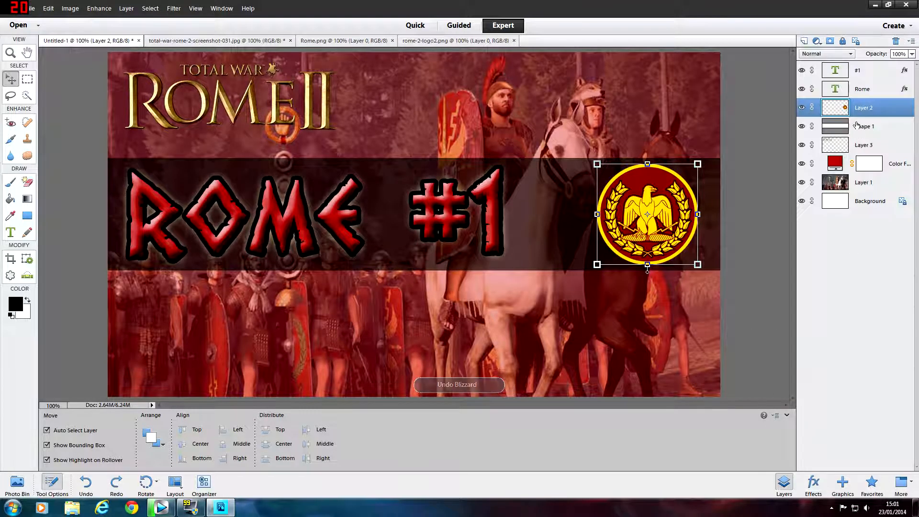
left_click(835, 182)
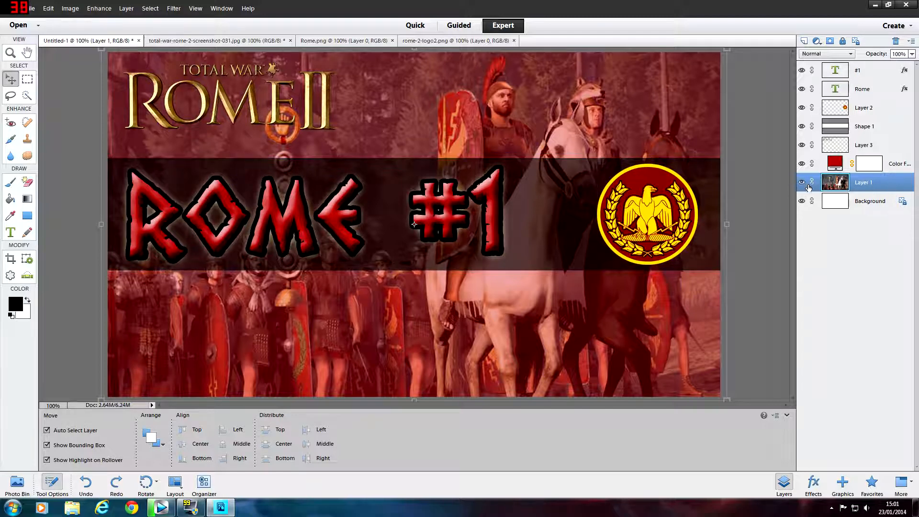
left_click(820, 484)
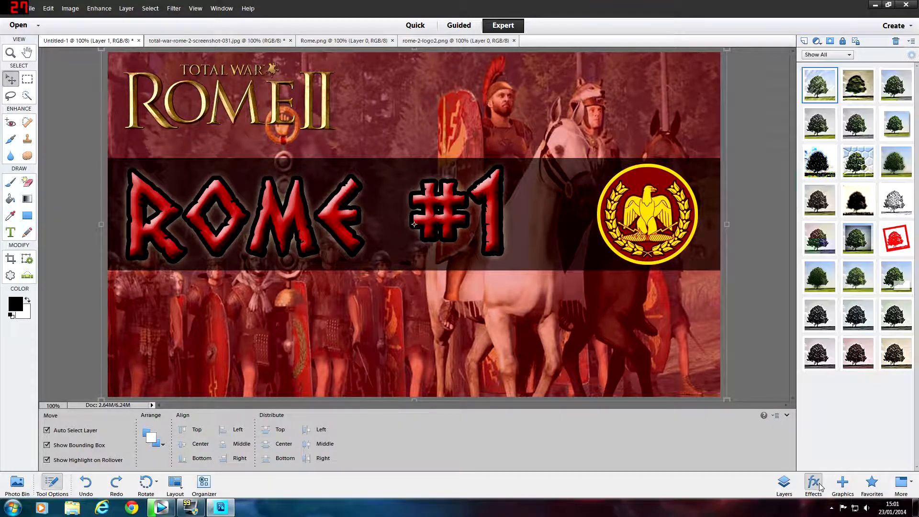
left_click(862, 163)
double_click(861, 162)
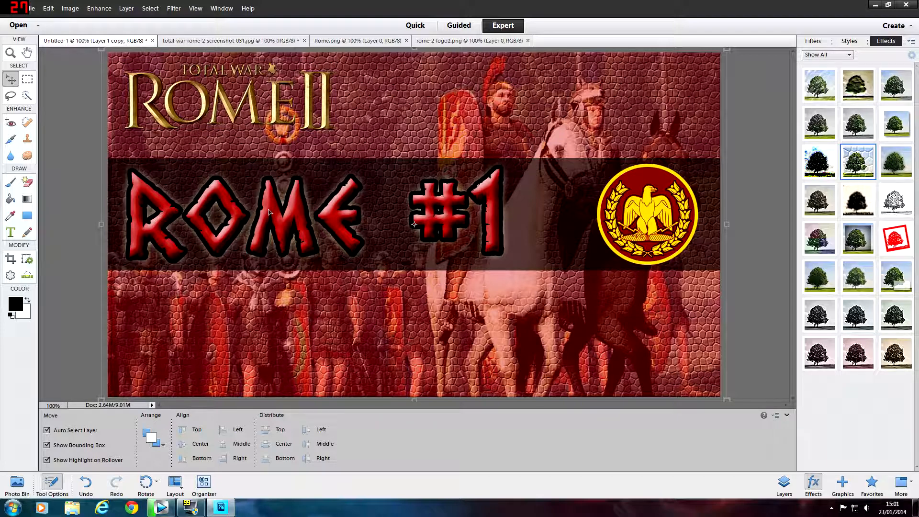
left_click(86, 484)
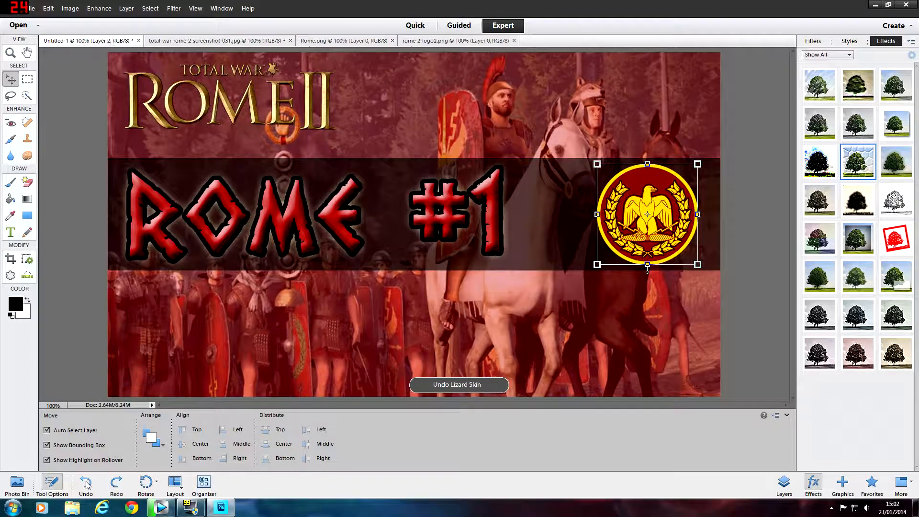
Select the soldiers screenshot layer again and apply the blurring effect from the Misc. Effects category to it
left_click(783, 482)
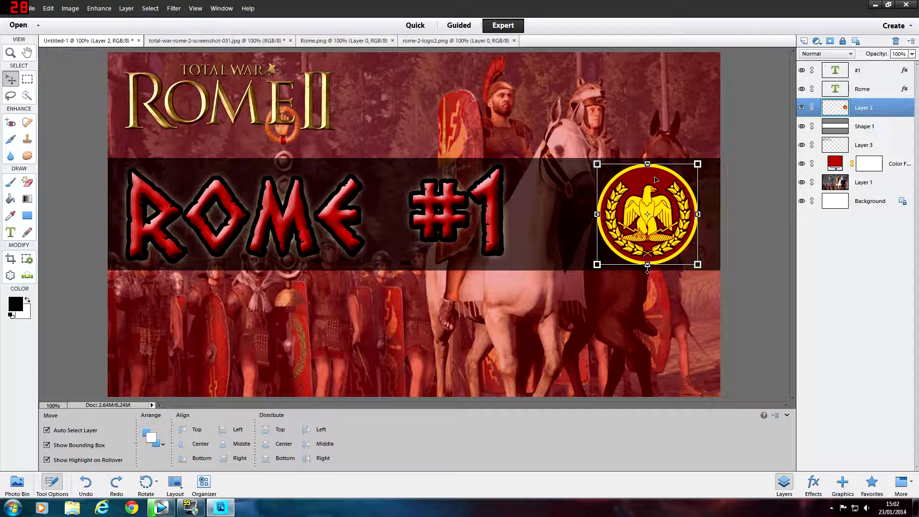
left_click(843, 185)
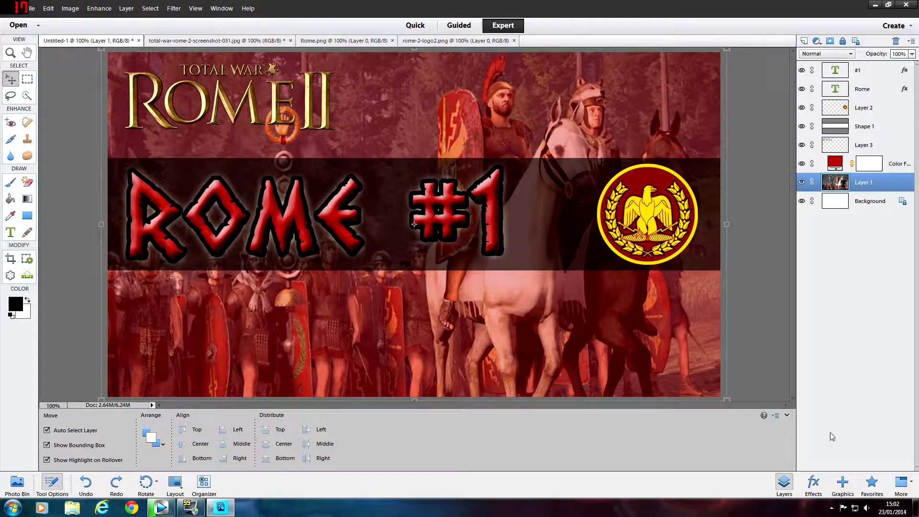
left_click(812, 482)
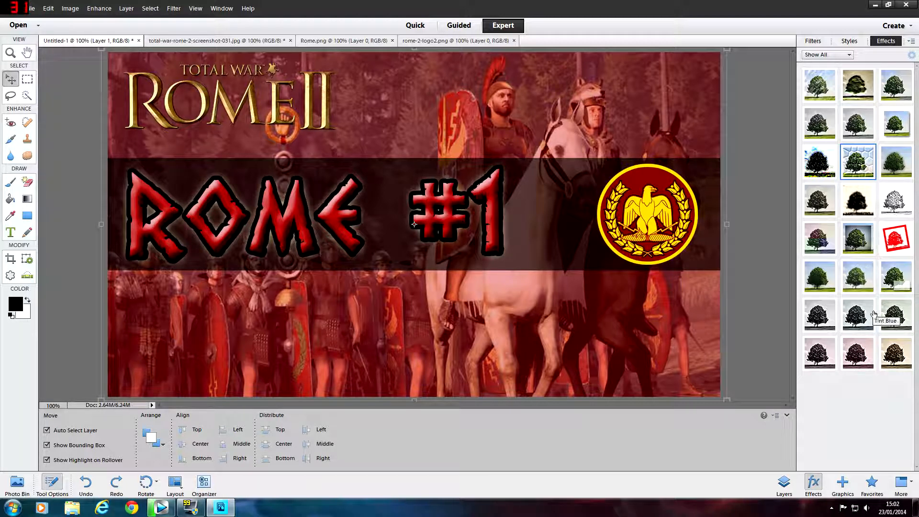
left_click(818, 55)
left_click(819, 64)
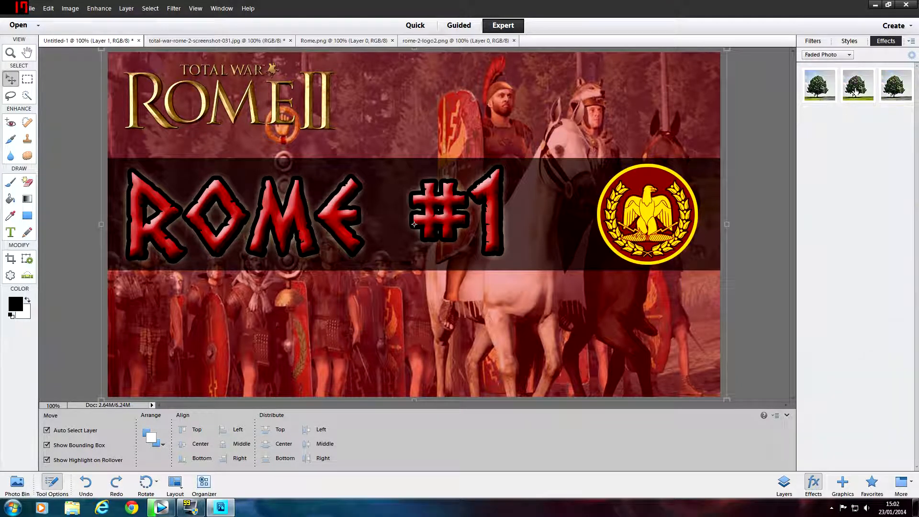
left_click(829, 56)
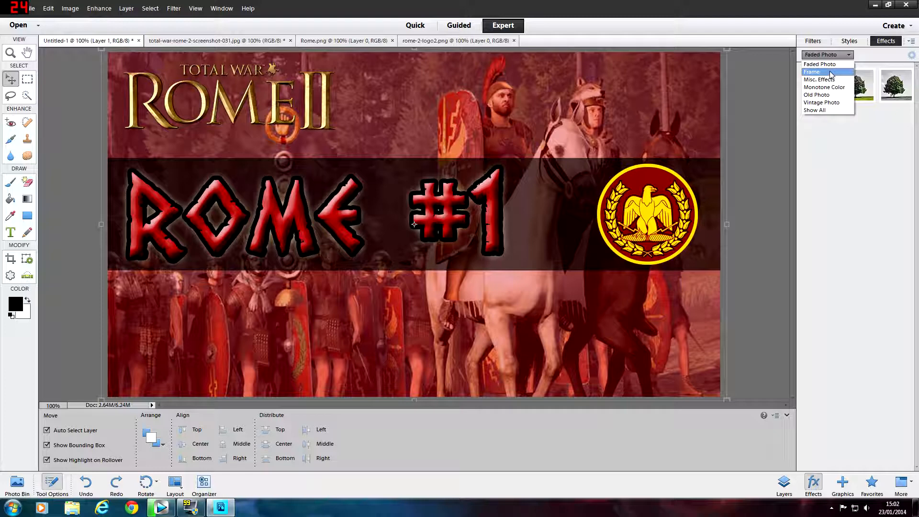
left_click(831, 87)
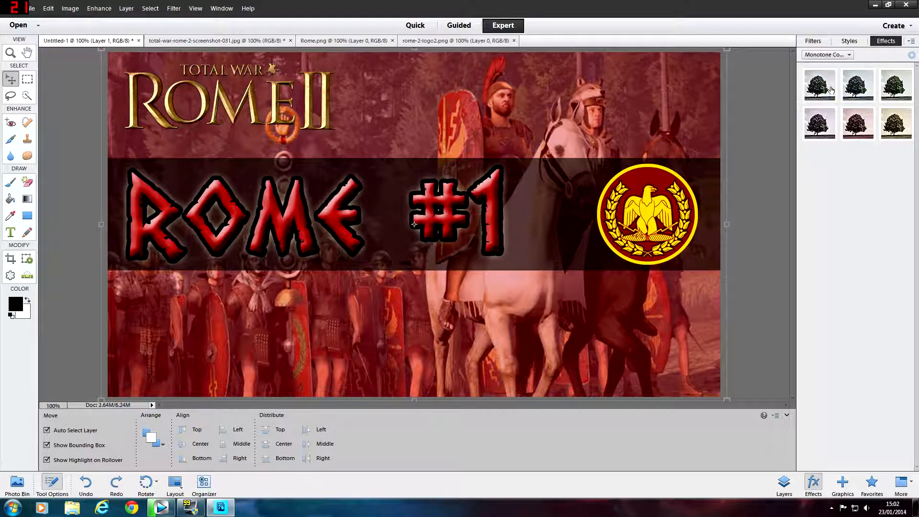
left_click(833, 55)
left_click(833, 82)
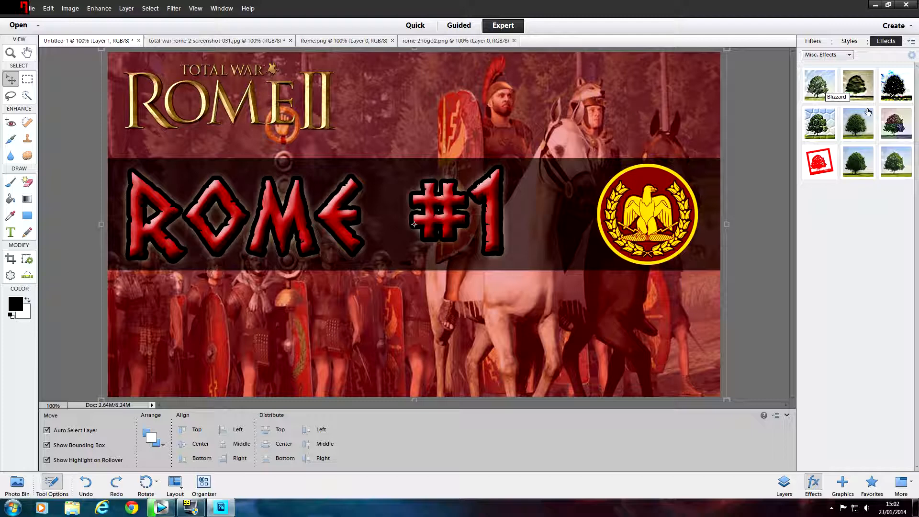
double_click(855, 124)
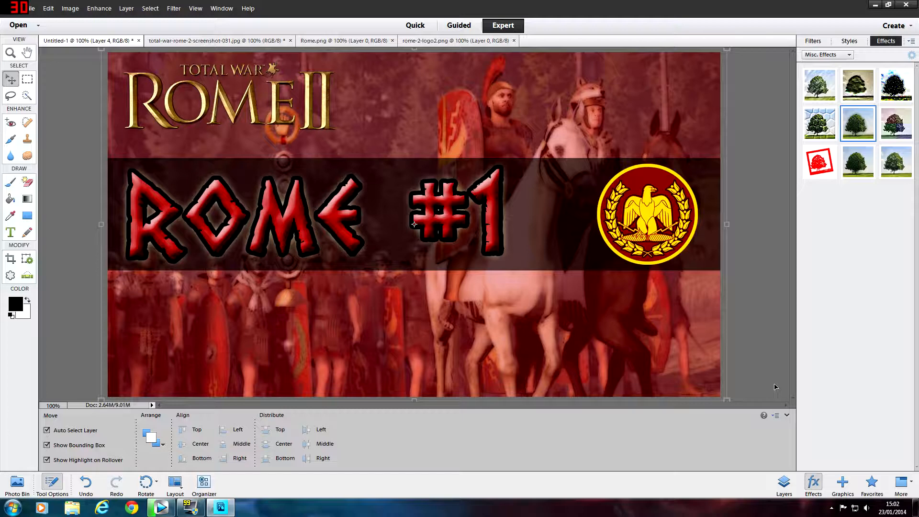
Lower the red color fill layer's opacity to 30%
left_click(784, 485)
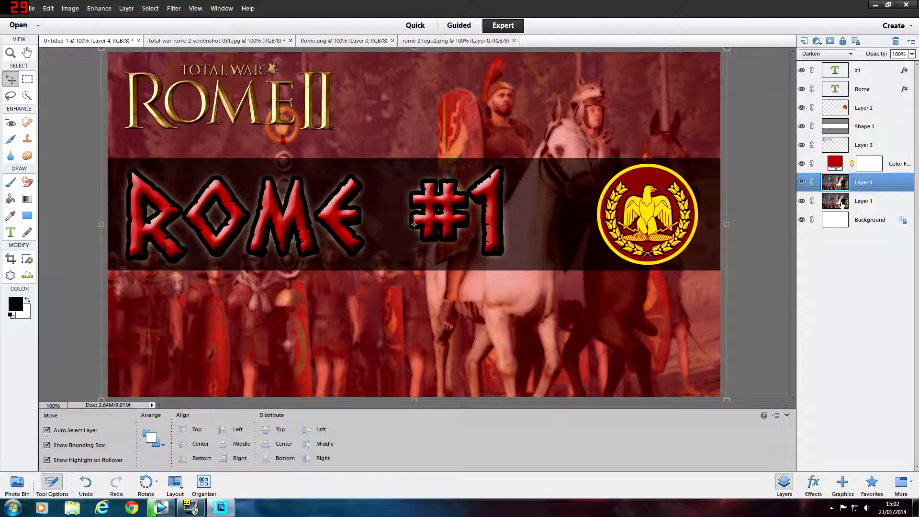
left_click(911, 54)
mouse_move(907, 65)
left_mouse_down()
mouse_move(845, 76)
mouse_move(917, 68)
left_mouse_up()
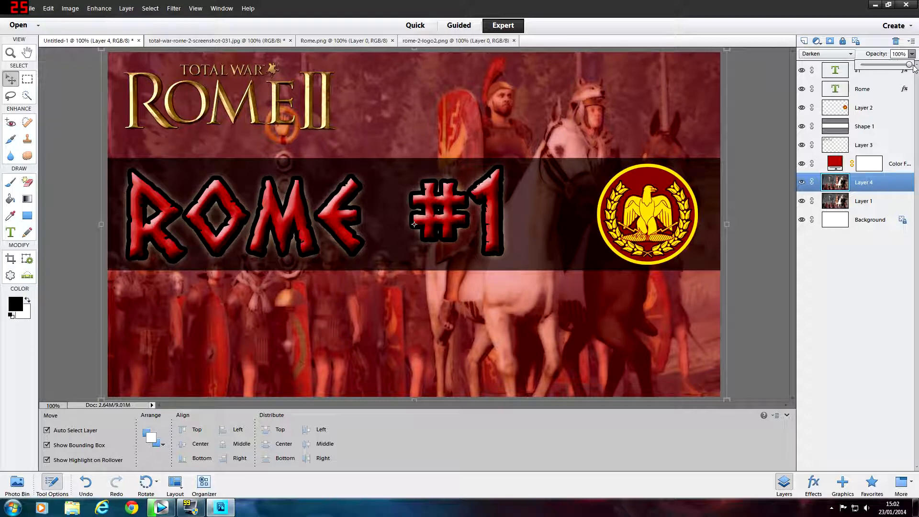
left_click(844, 163)
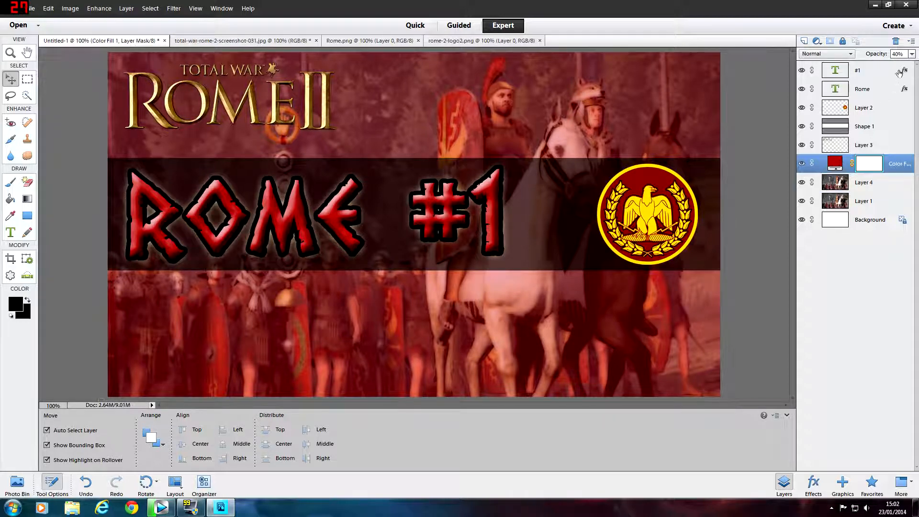
left_click(911, 53)
mouse_move(888, 67)
left_mouse_down()
mouse_move(897, 67)
mouse_move(860, 67)
mouse_move(875, 66)
left_mouse_up()
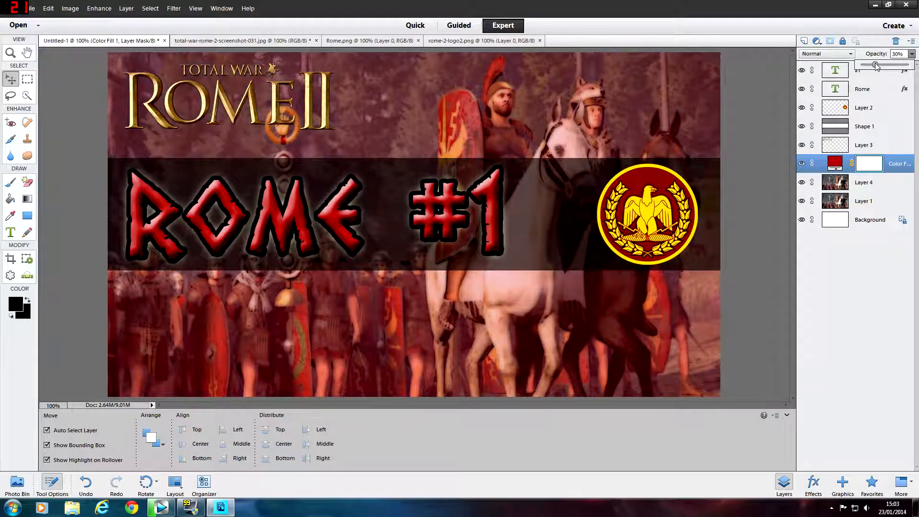
left_click(769, 223)
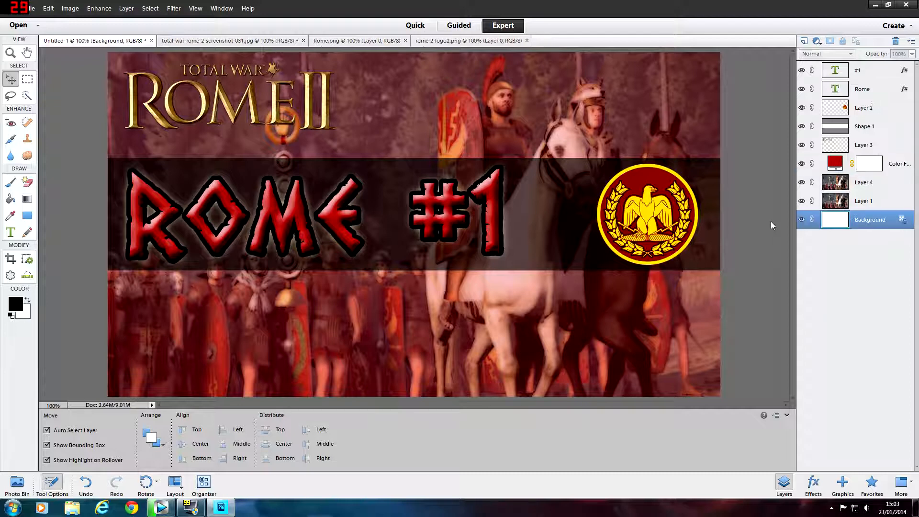